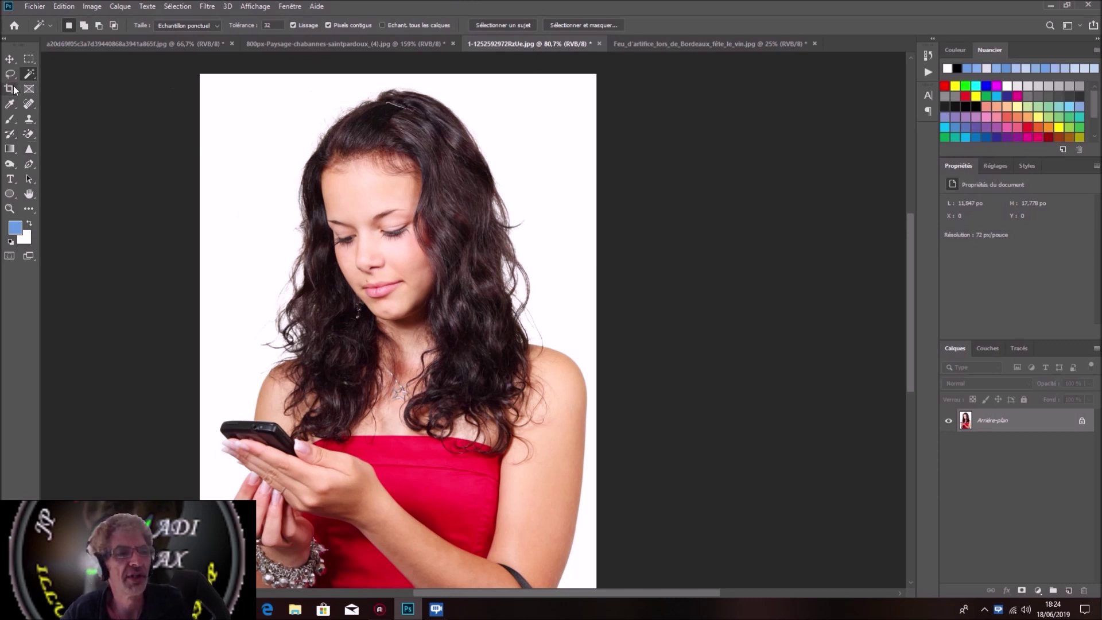
Activate the Quick Selection tool and select the woman automatically with the Subject command.
right_click(31, 78)
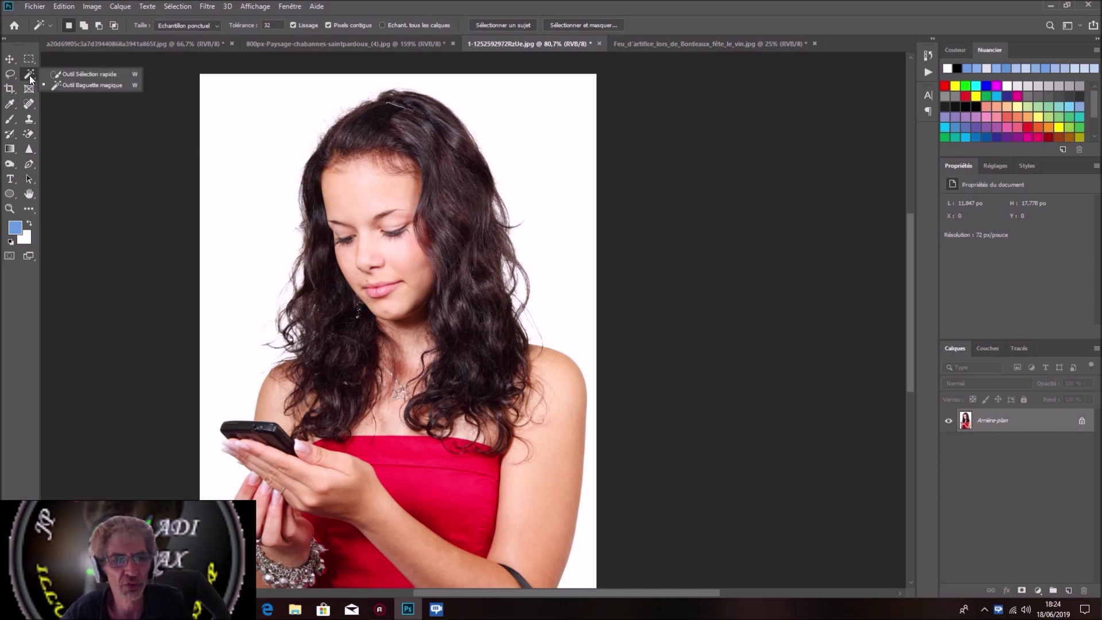
click(60, 75)
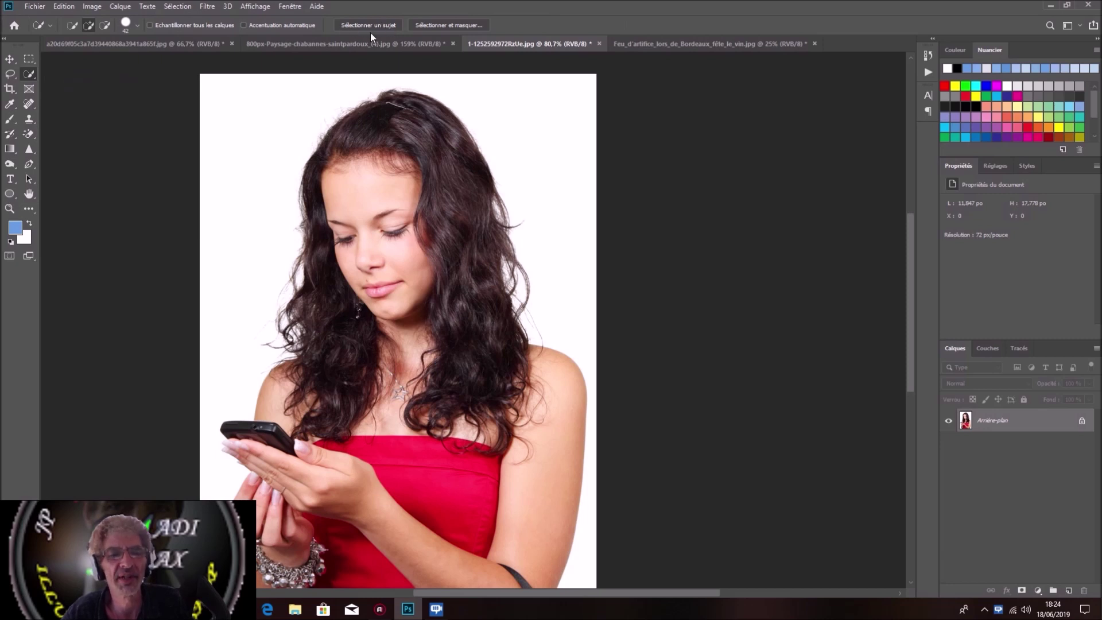
click(177, 7)
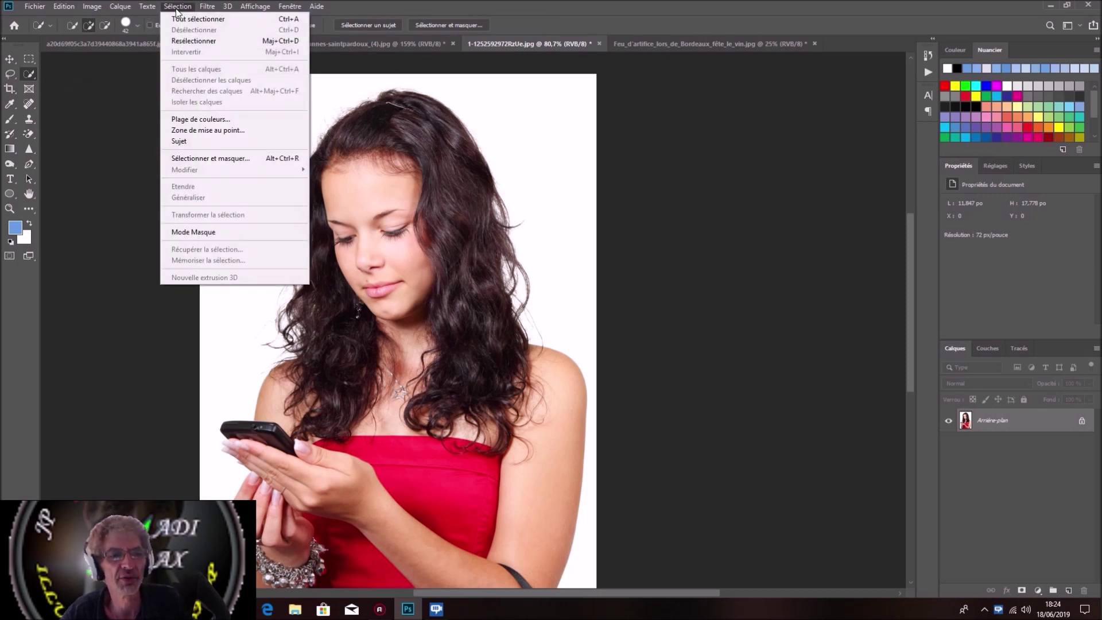
click(195, 140)
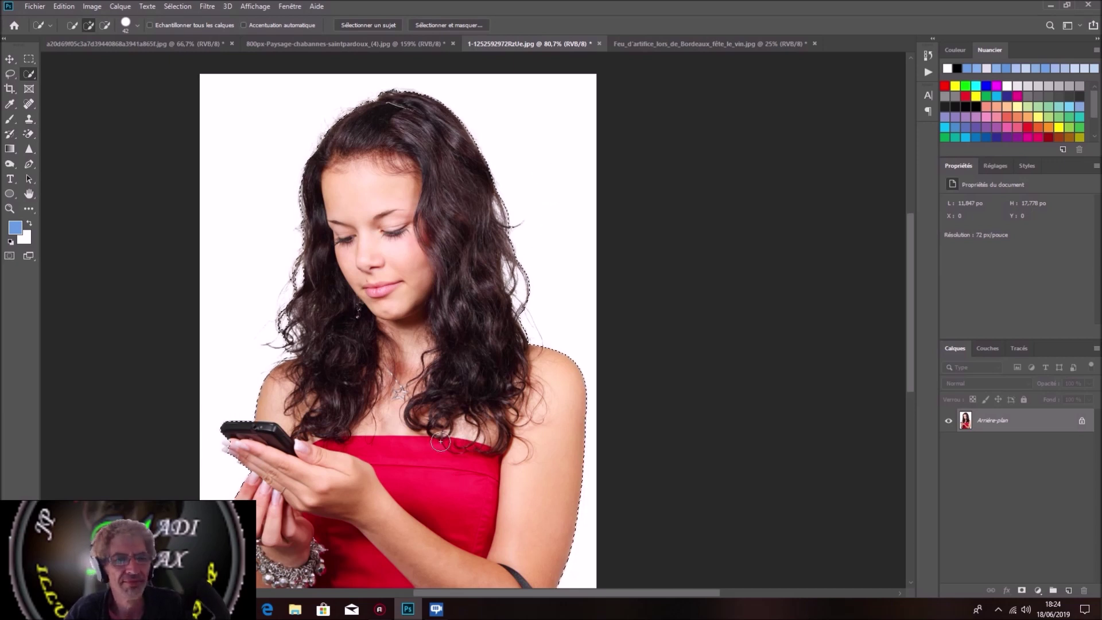
right_click(30, 78)
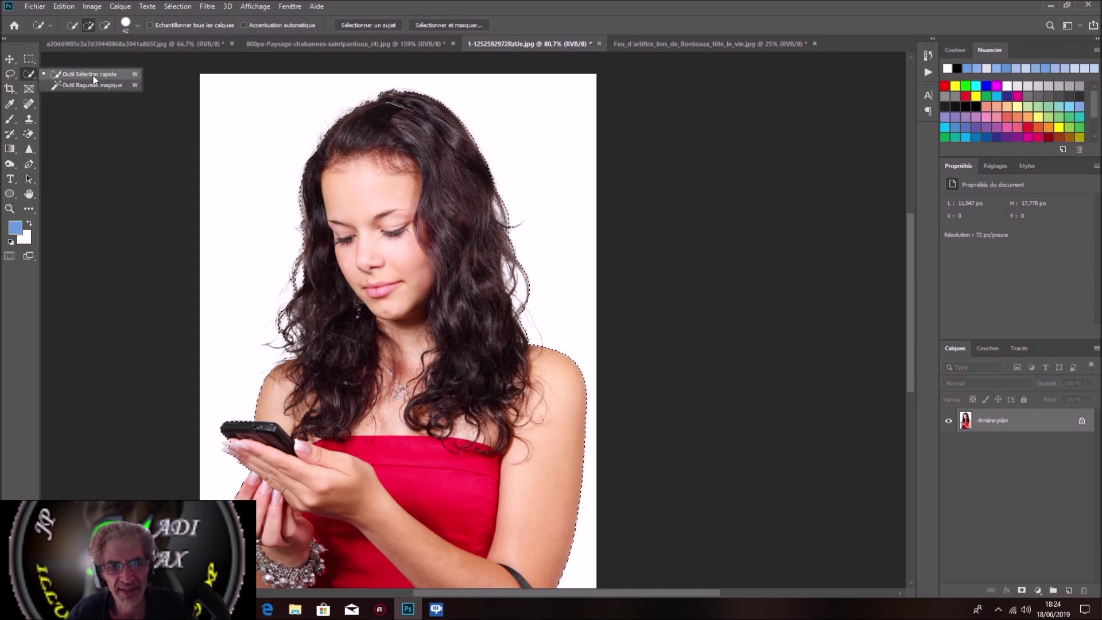
click(587, 12)
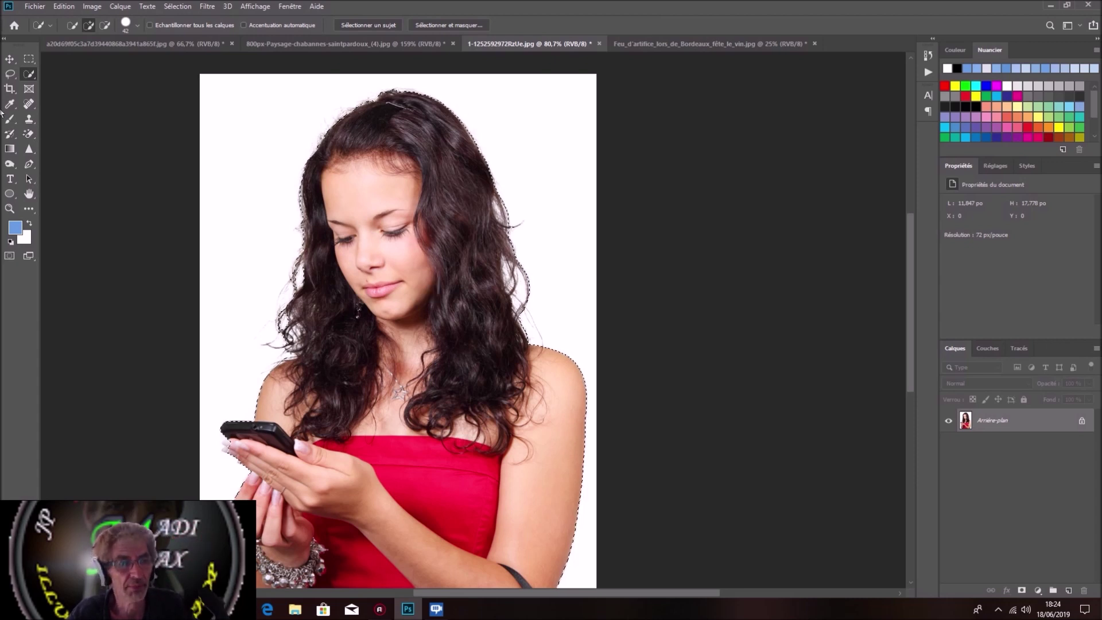
Select the white background around the woman with the Magic Wand, adding the gap between her arm and the bag strap.
right_click(29, 75)
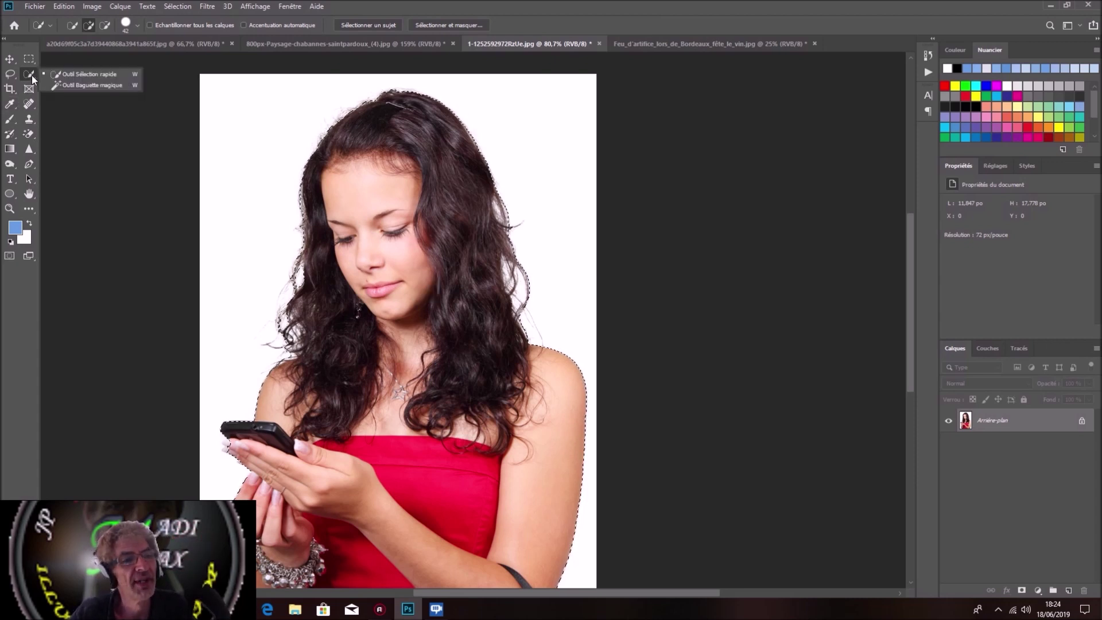
click(92, 85)
click(254, 139)
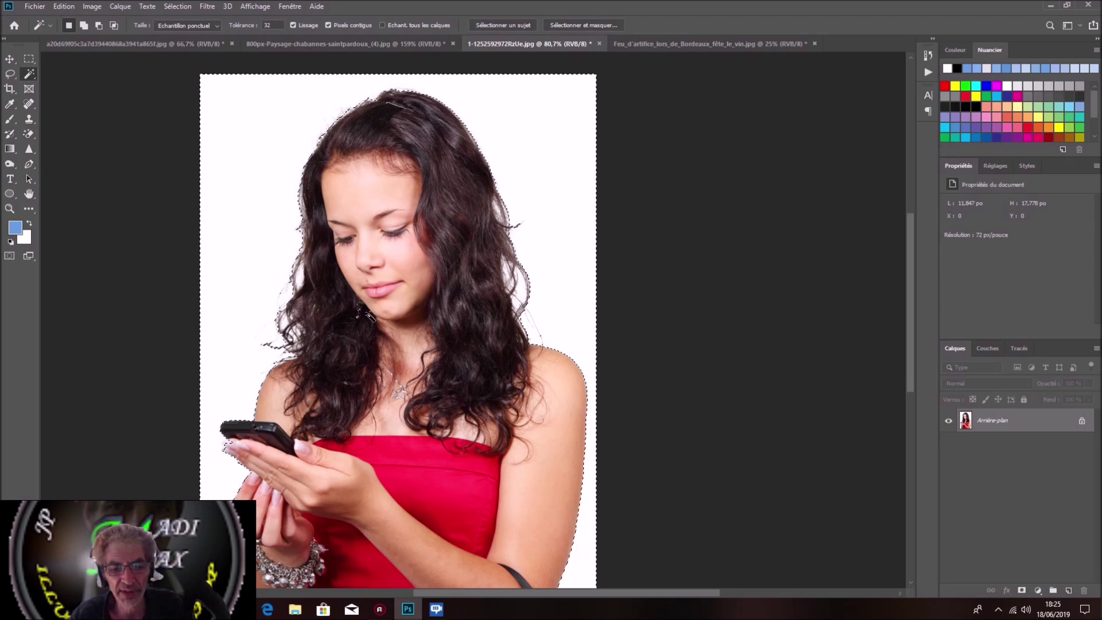
scroll(367, 311, down, 5)
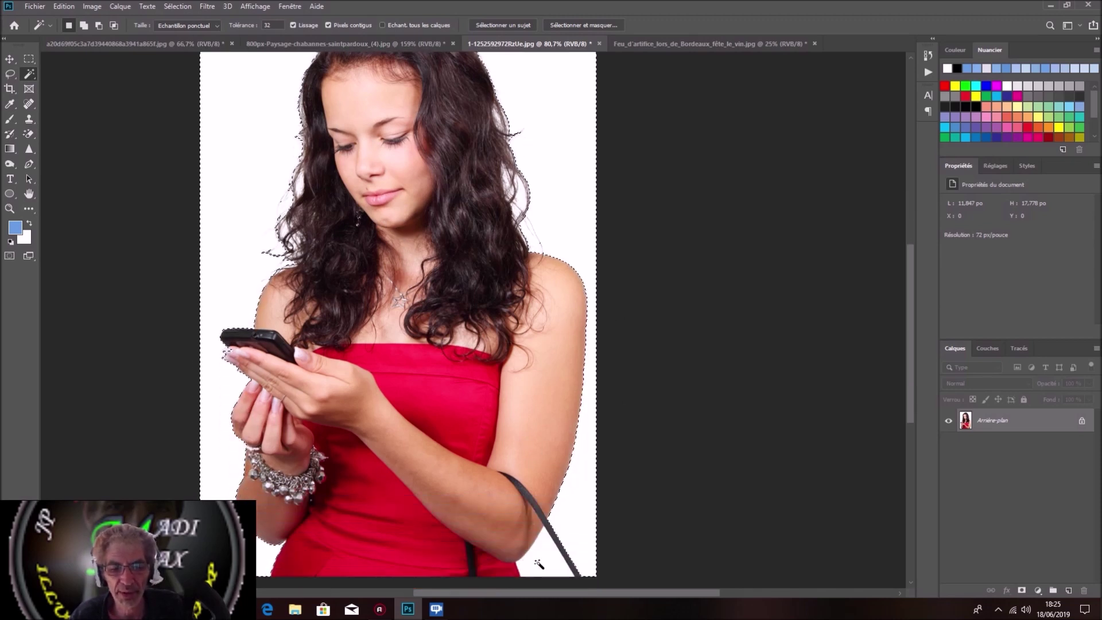
key(shift)
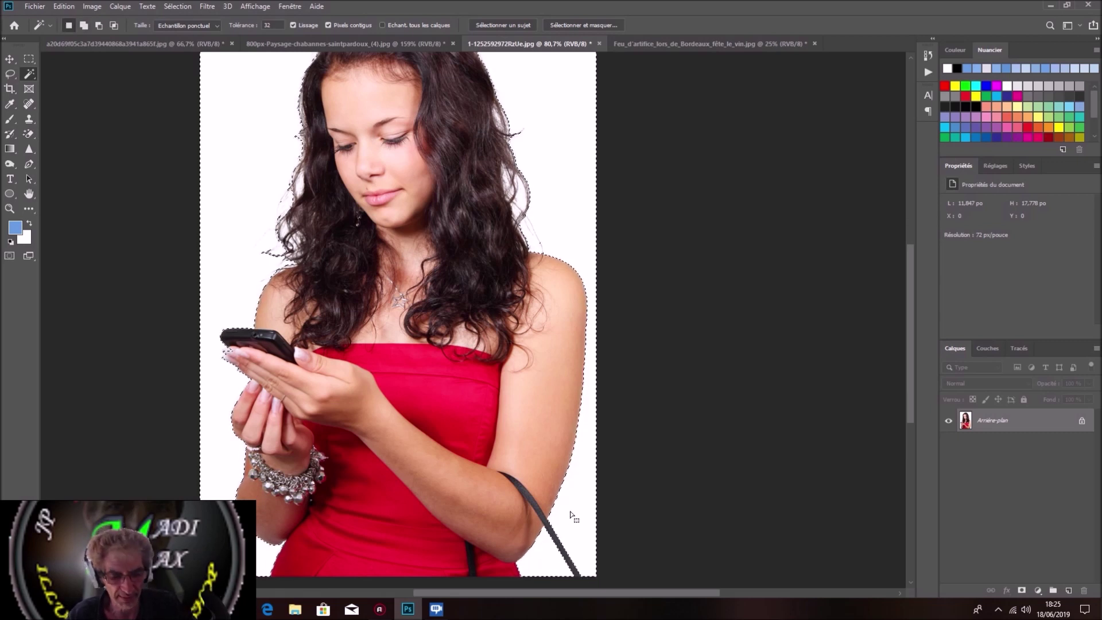
scroll(544, 466, down, 3)
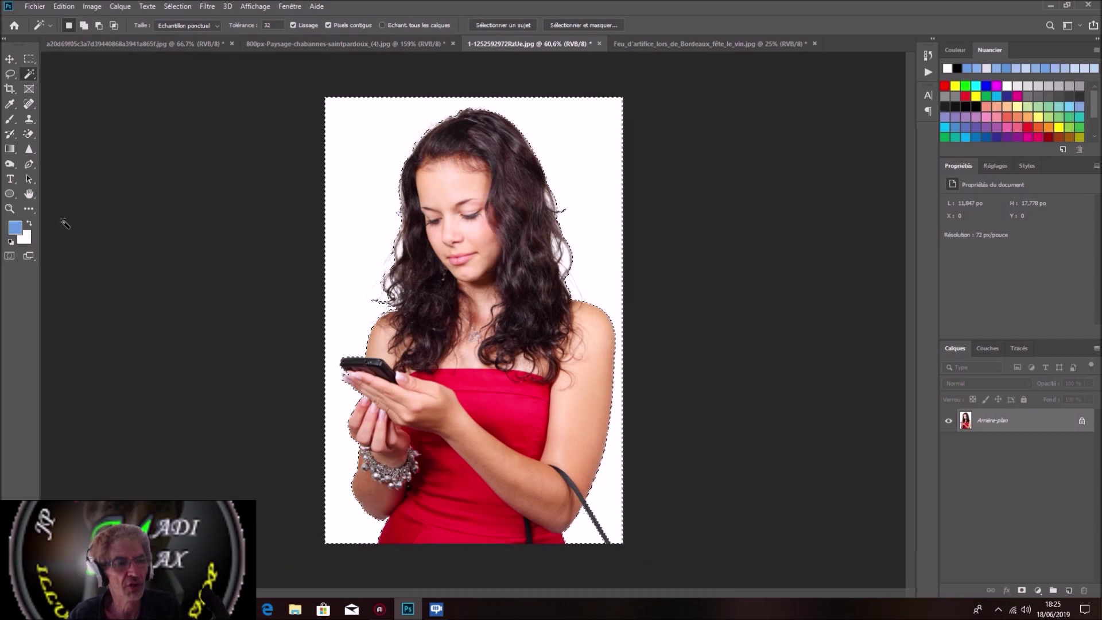
double_click(29, 193)
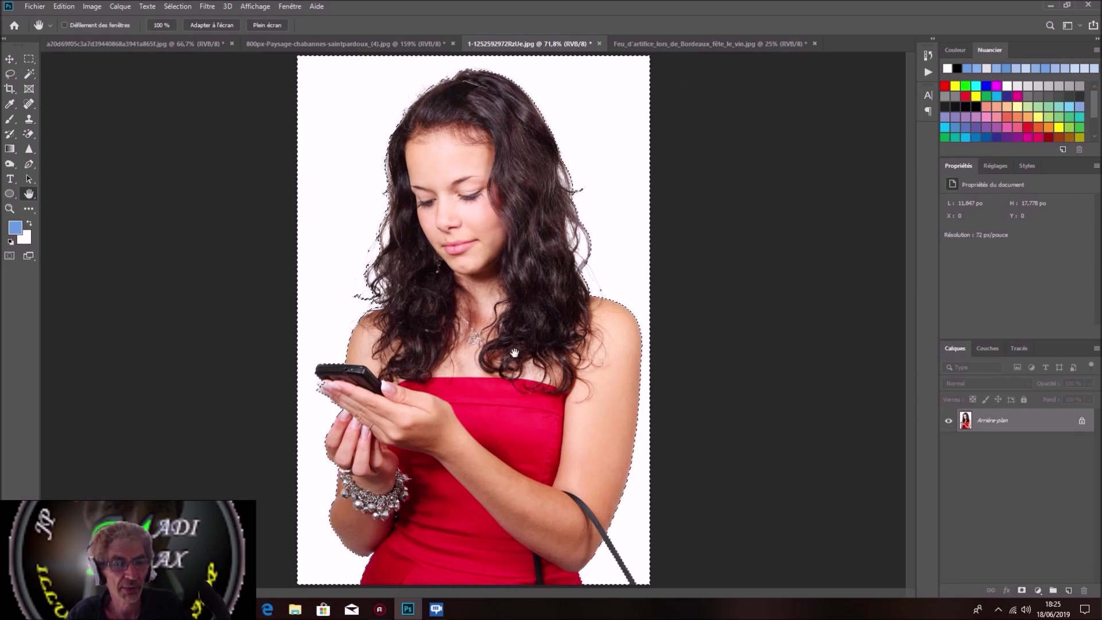
Invert the selection to copy the woman onto a new layer, and toggle the background layer's visibility to check the cutout.
click(177, 6)
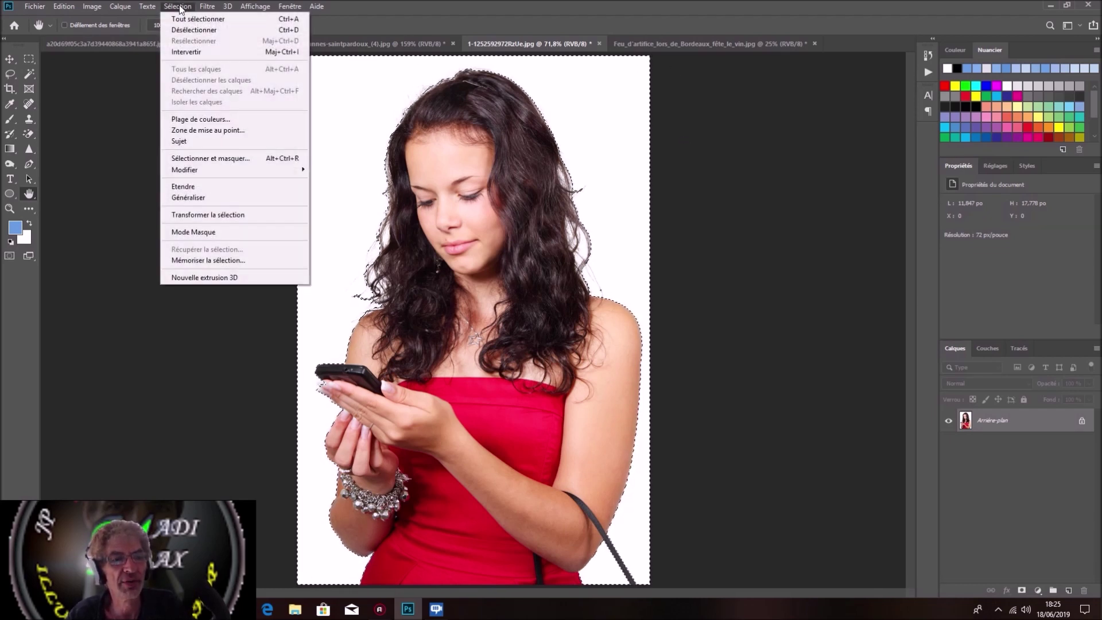
click(183, 50)
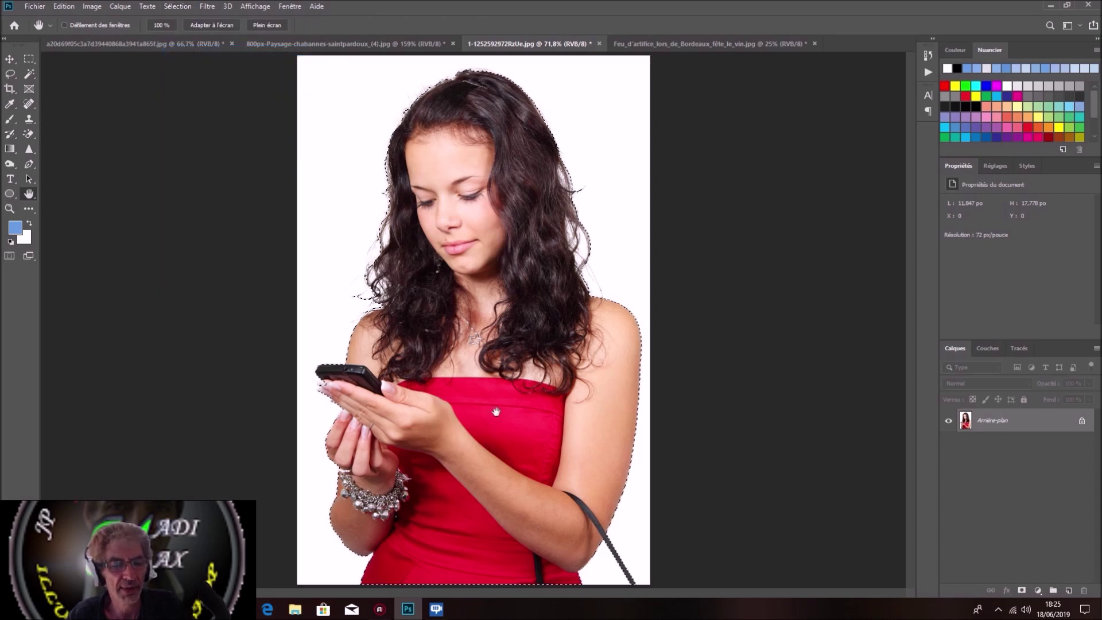
key(ctrl+j)
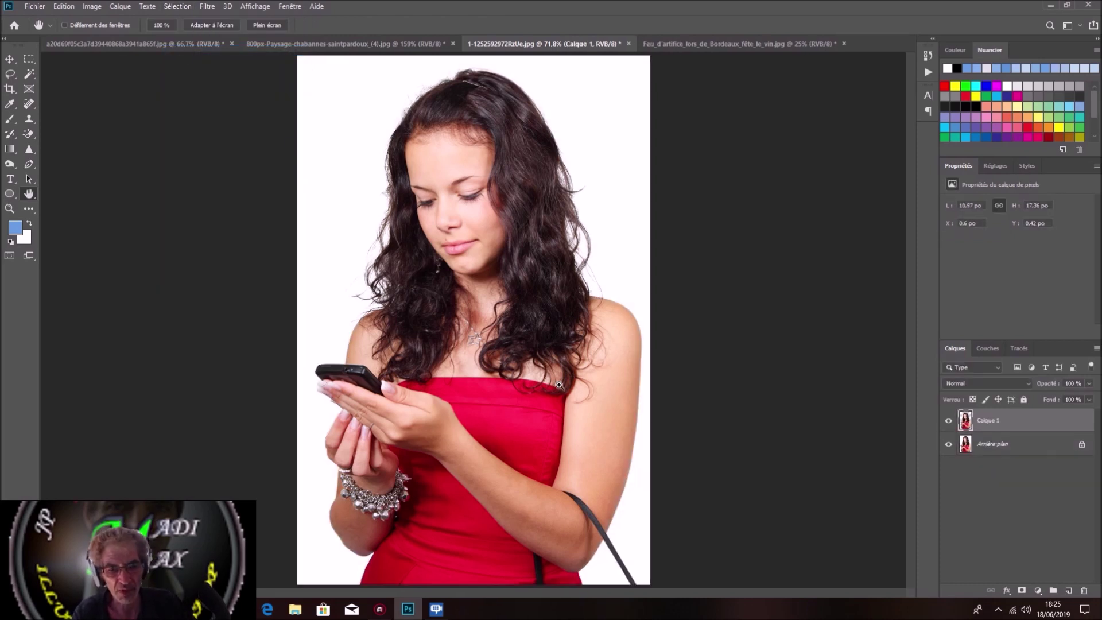
click(949, 445)
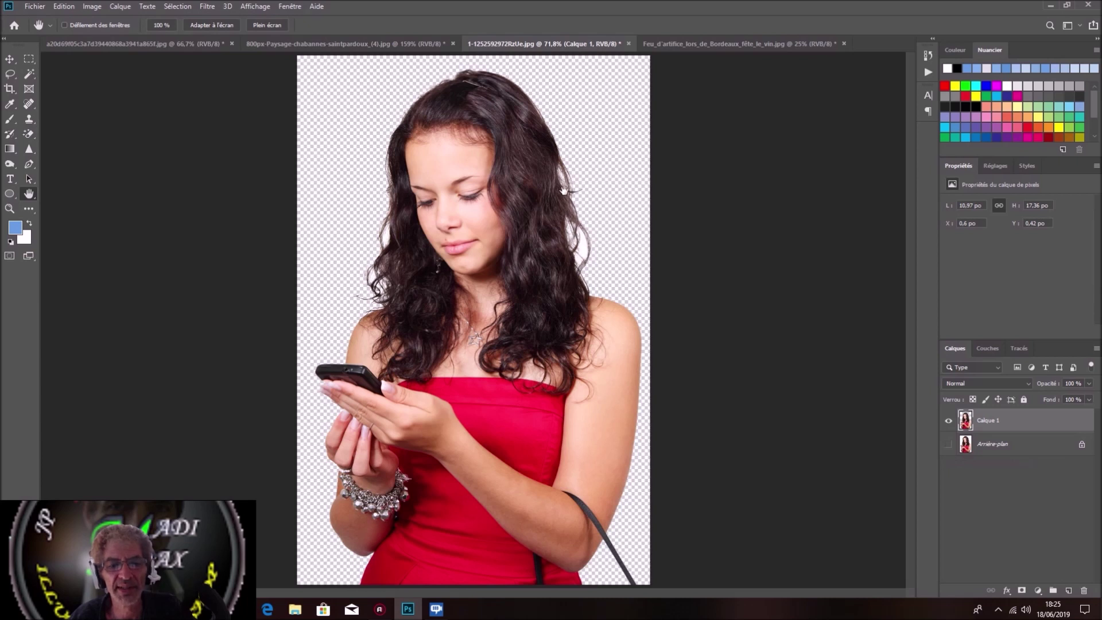
click(950, 444)
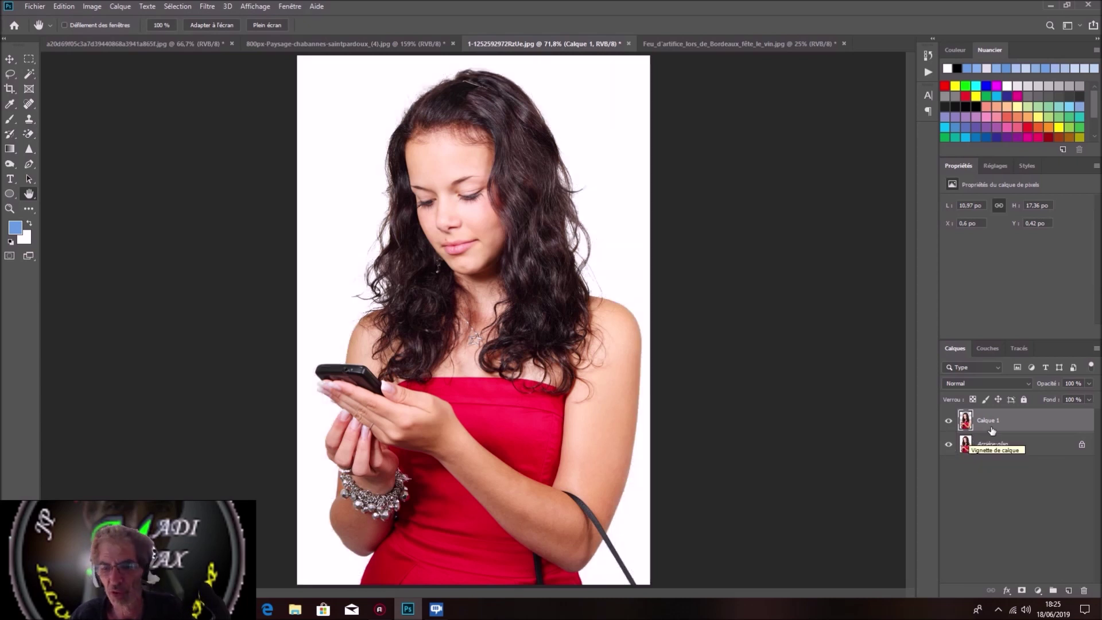
Restore the portrait to its opening snapshot in the history.
click(927, 56)
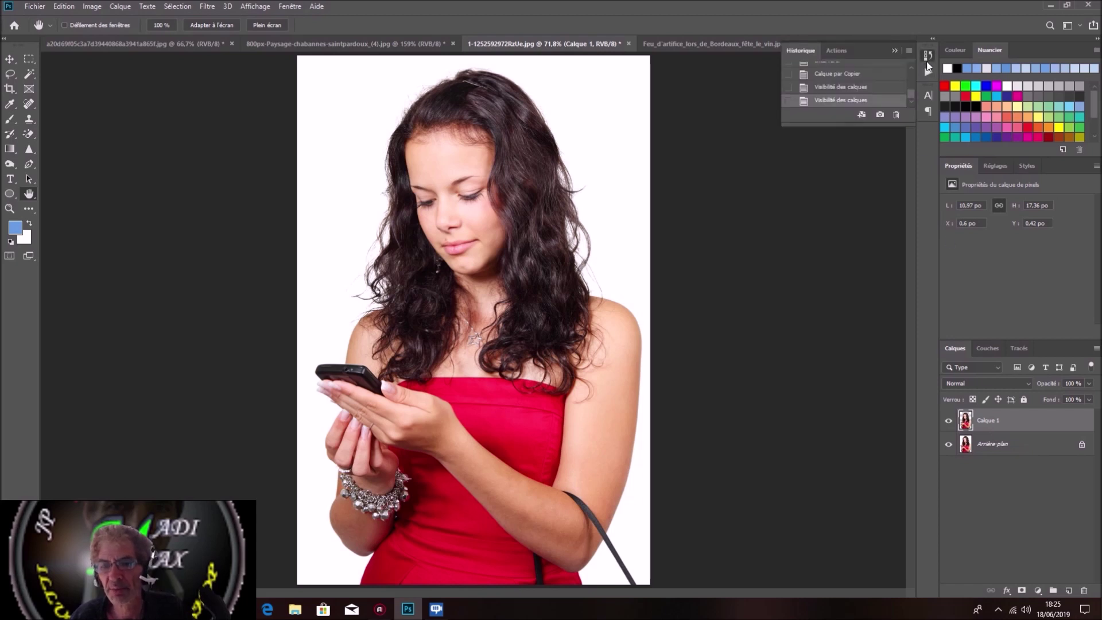
scroll(884, 73, up, 5)
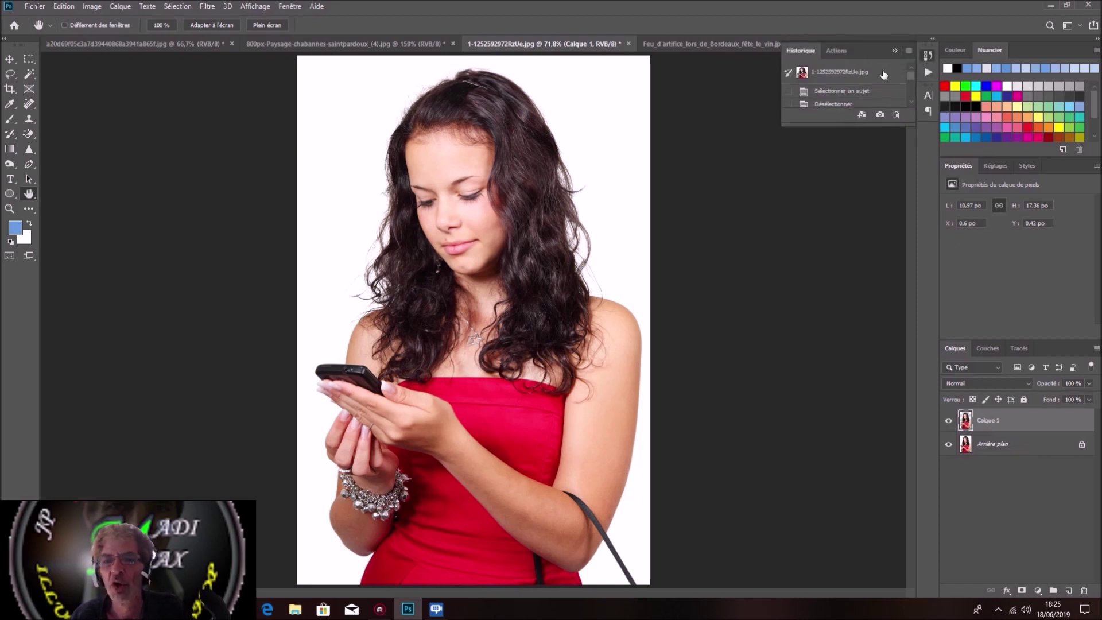
click(884, 75)
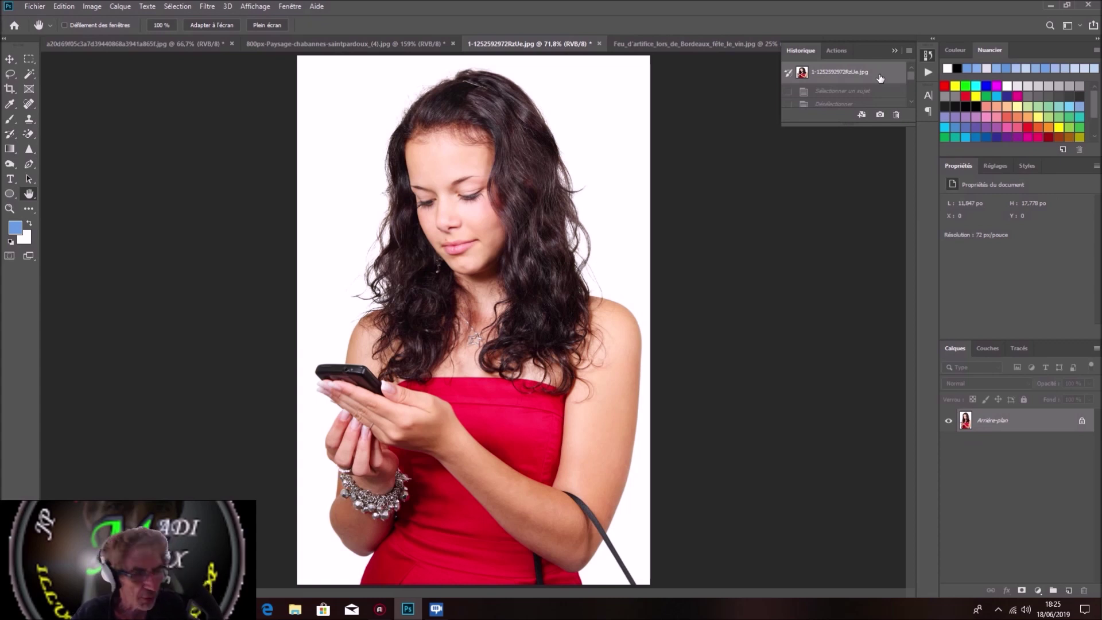
Erase the white background around the woman, beside the bag strap and inside the hair curl with the Magic Eraser.
click(28, 134)
right_click(28, 134)
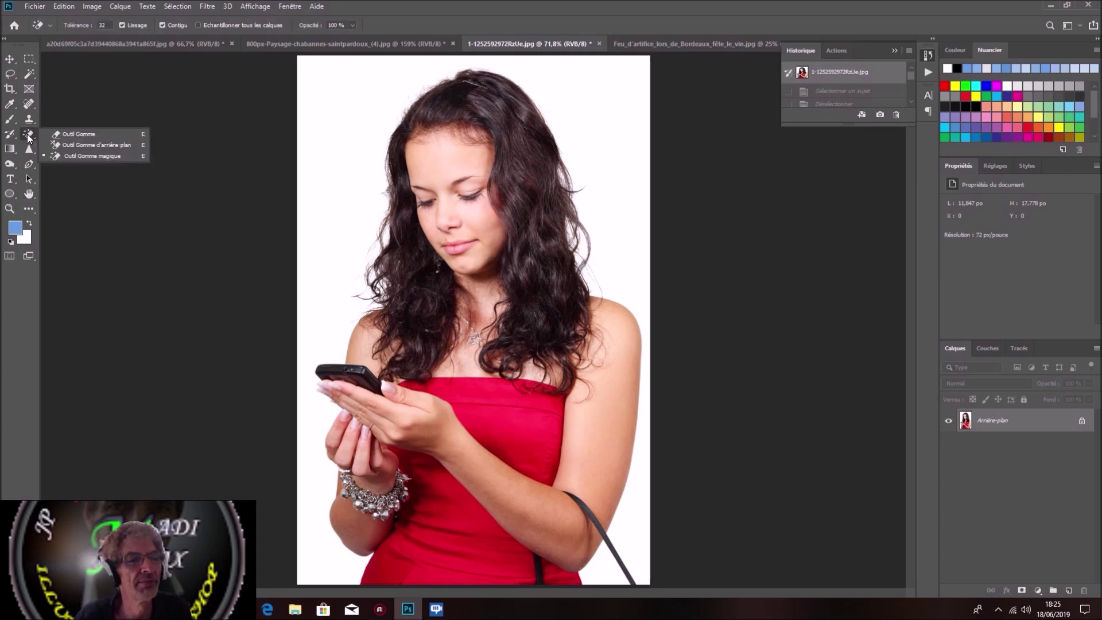
click(87, 156)
click(315, 130)
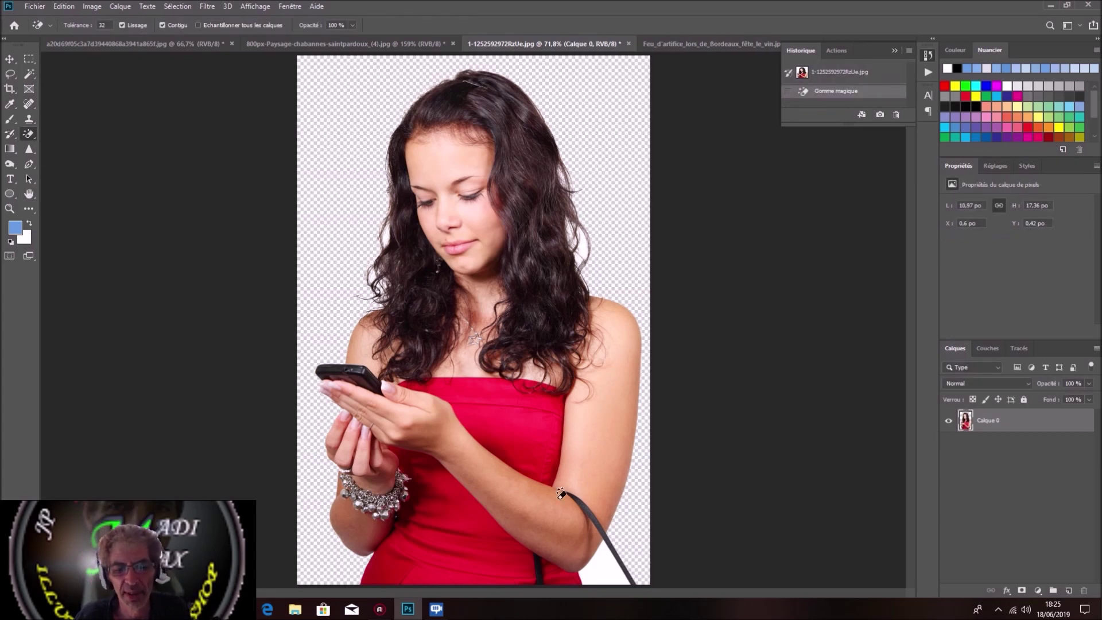
click(611, 558)
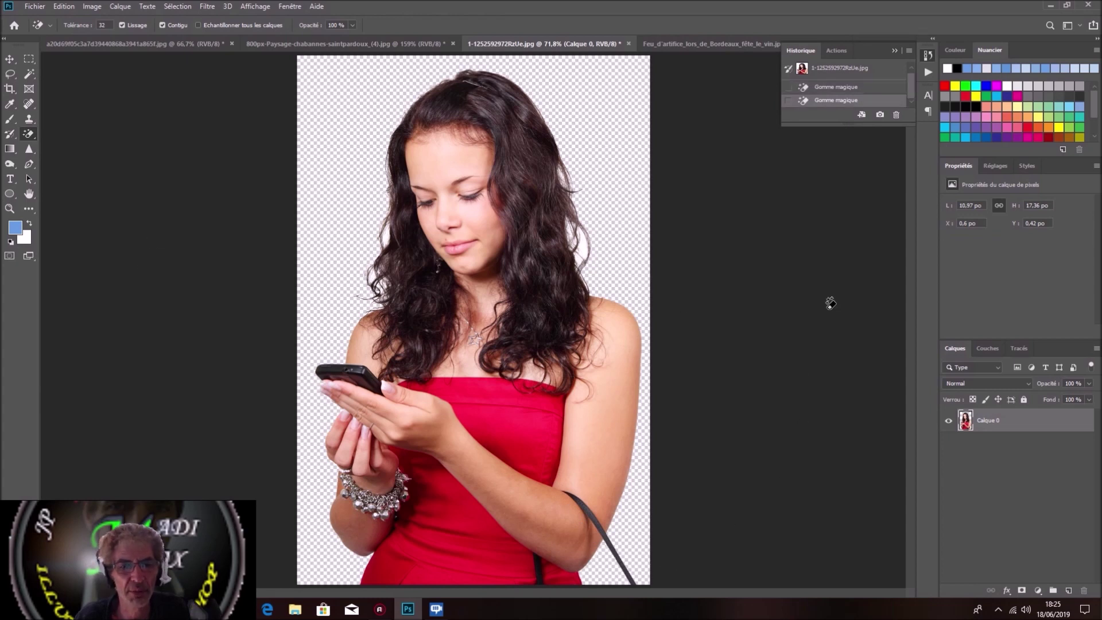
click(578, 240)
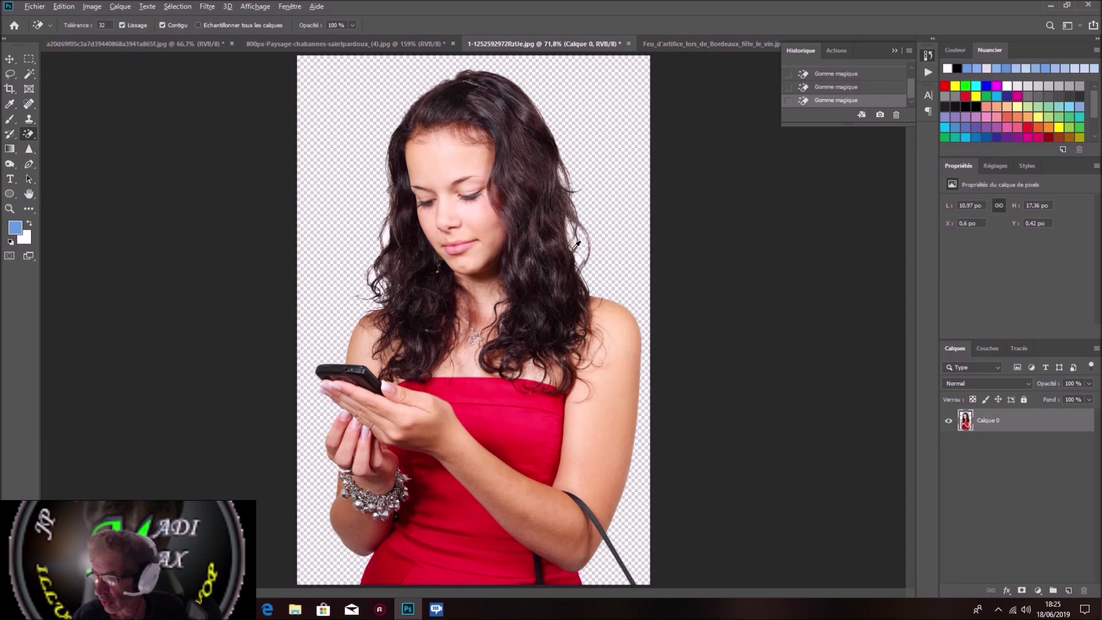
Erase the white patches left between the hair strands, and restore the portrait's opening snapshot from the history.
scroll(576, 246, up, 5)
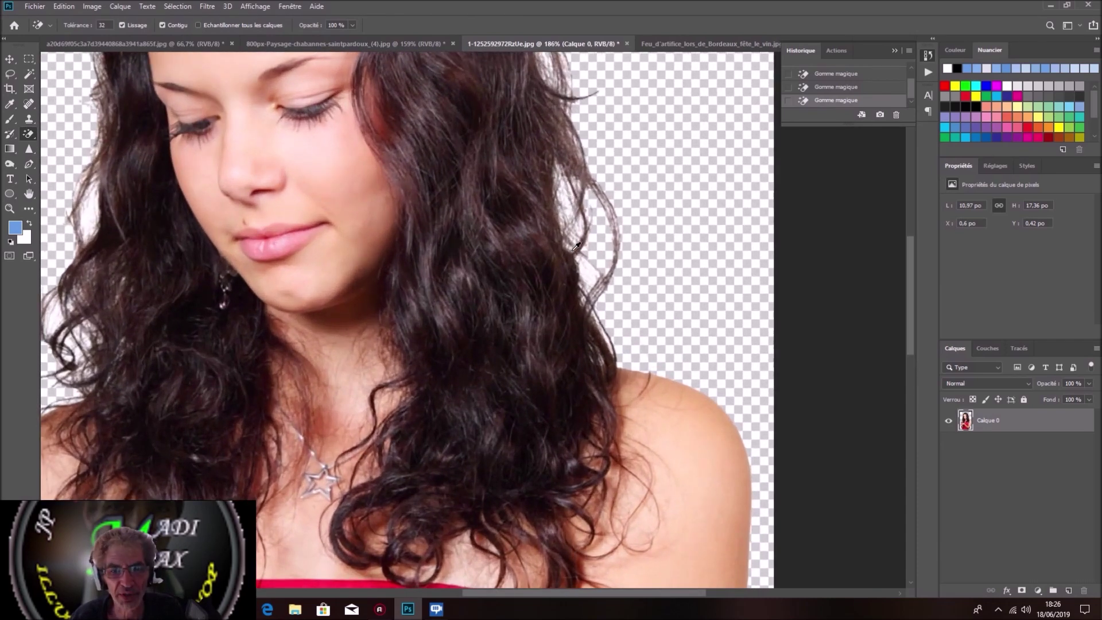
alt+click(568, 192)
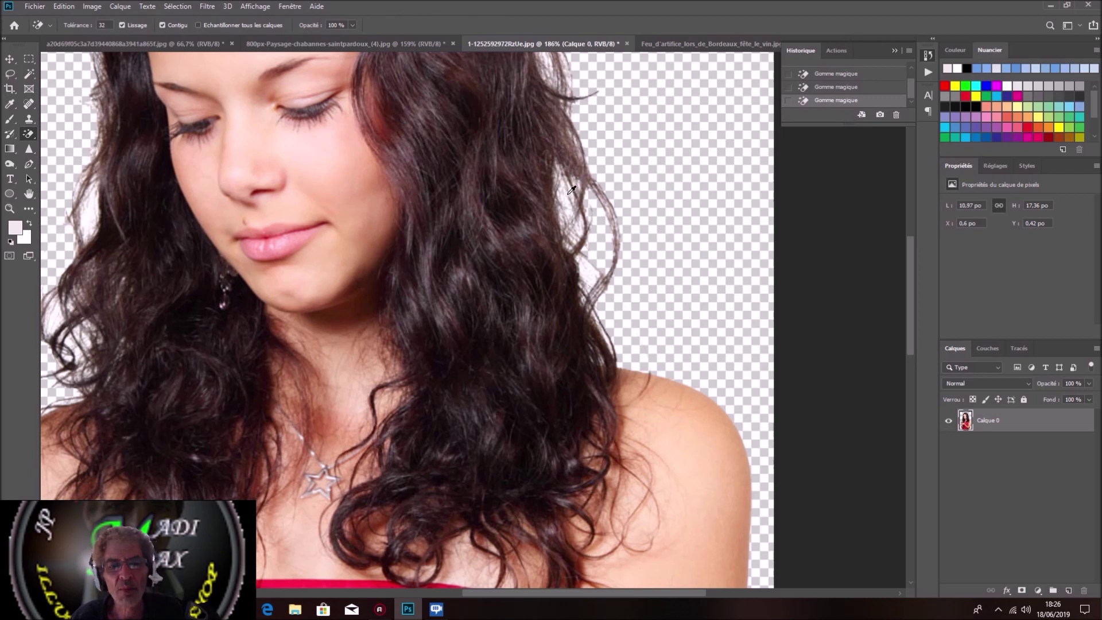
click(567, 190)
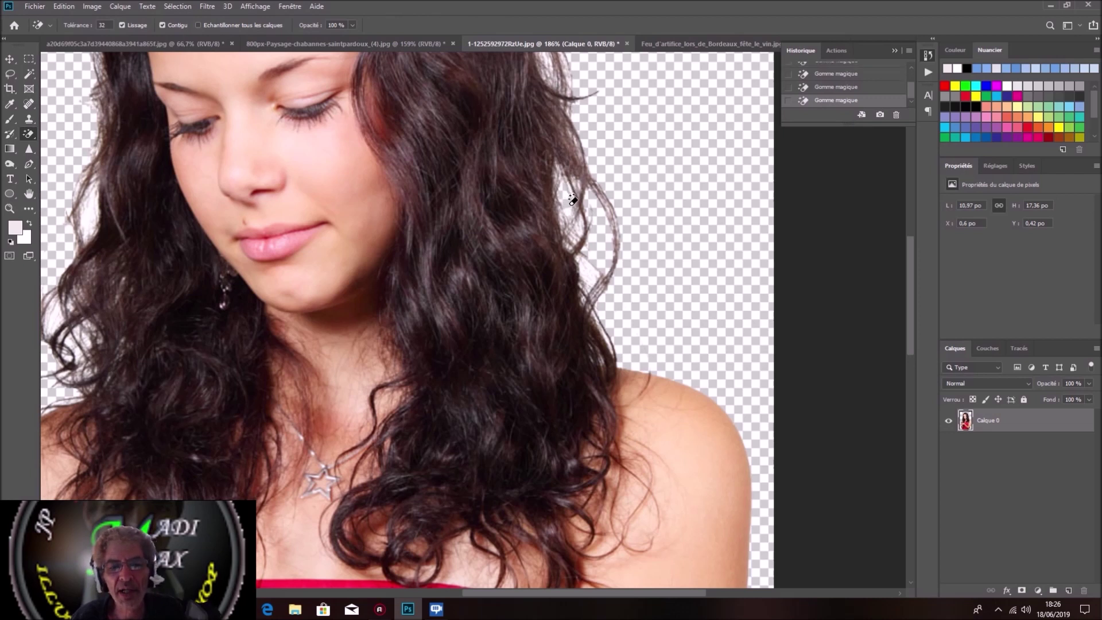
scroll(573, 195, up, 2)
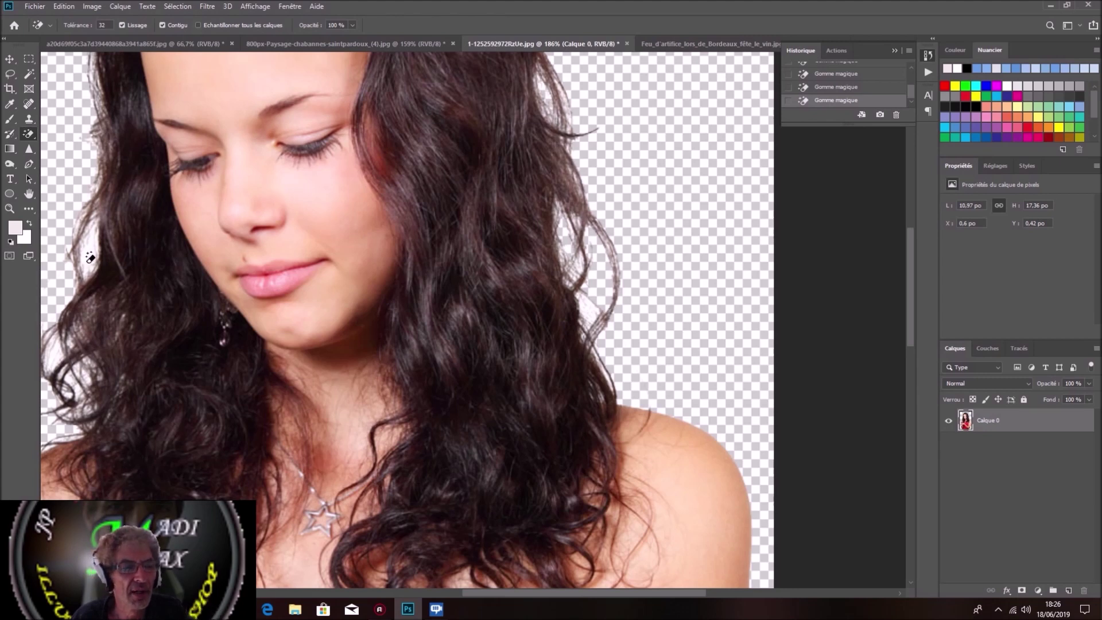
drag(270, 248, 519, 277)
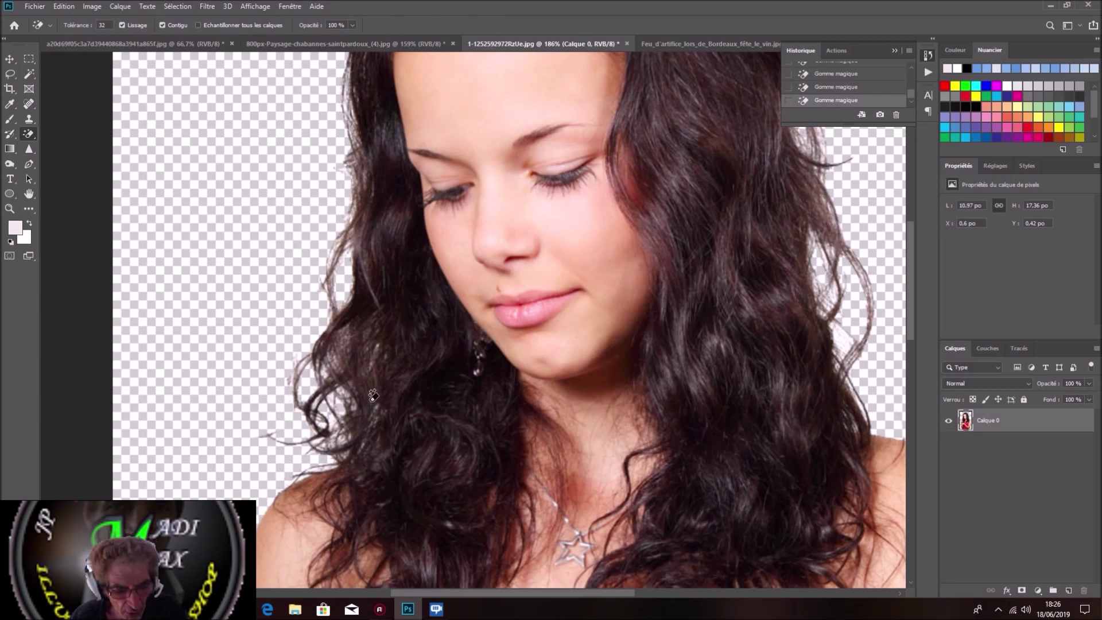
scroll(377, 389, down, 2)
scroll(377, 389, down, 2)
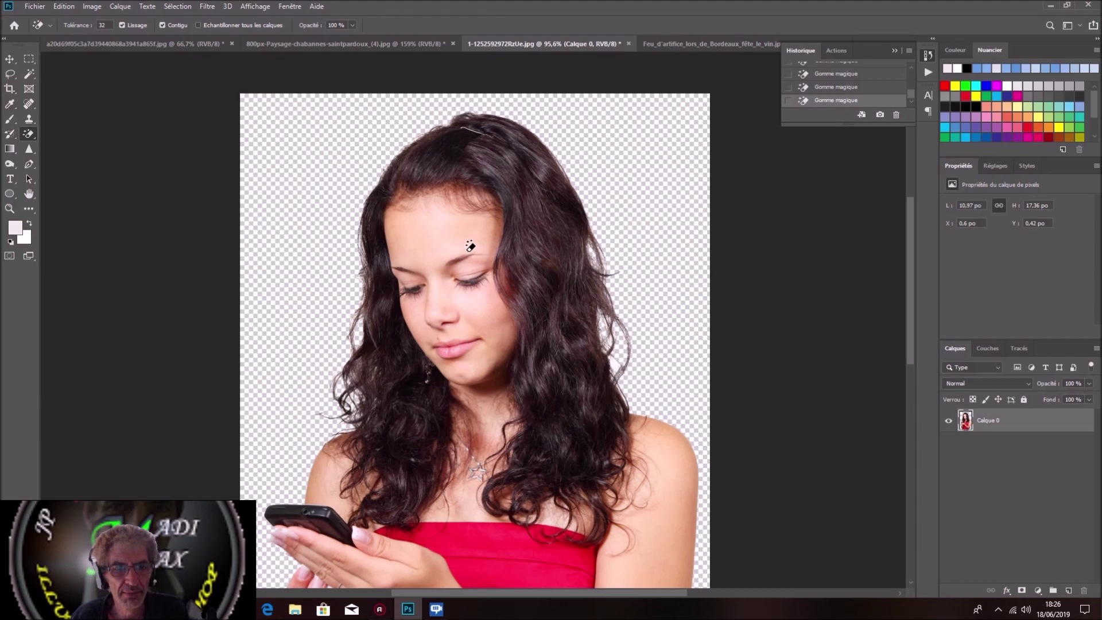
scroll(838, 86, up, 5)
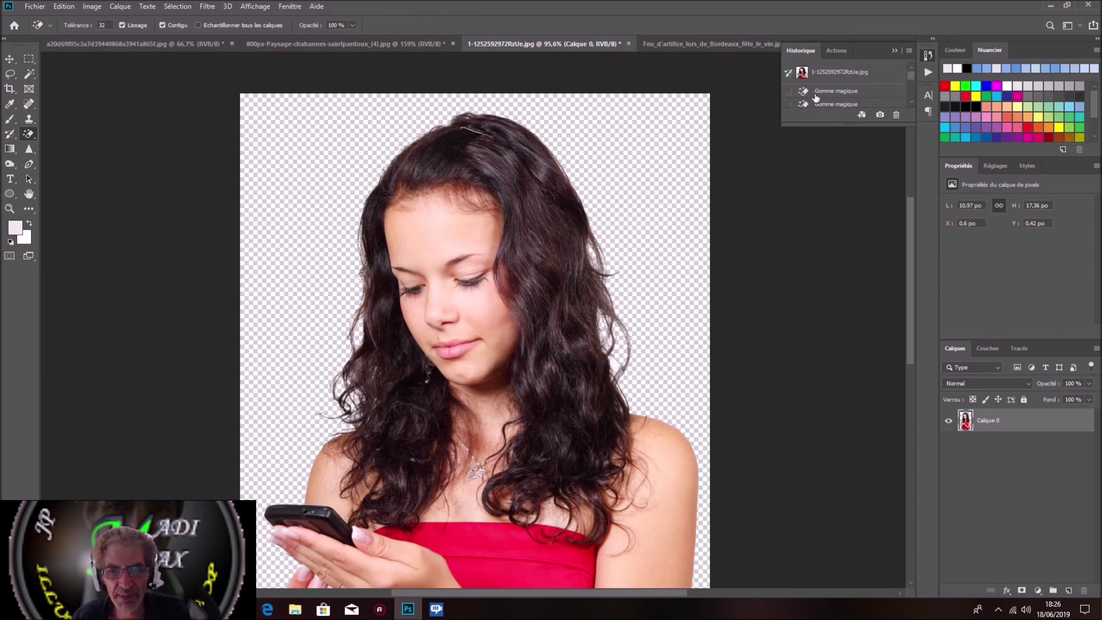
click(838, 73)
In the fireworks image, convert the locked background into a normal layer and open its blending options.
click(721, 48)
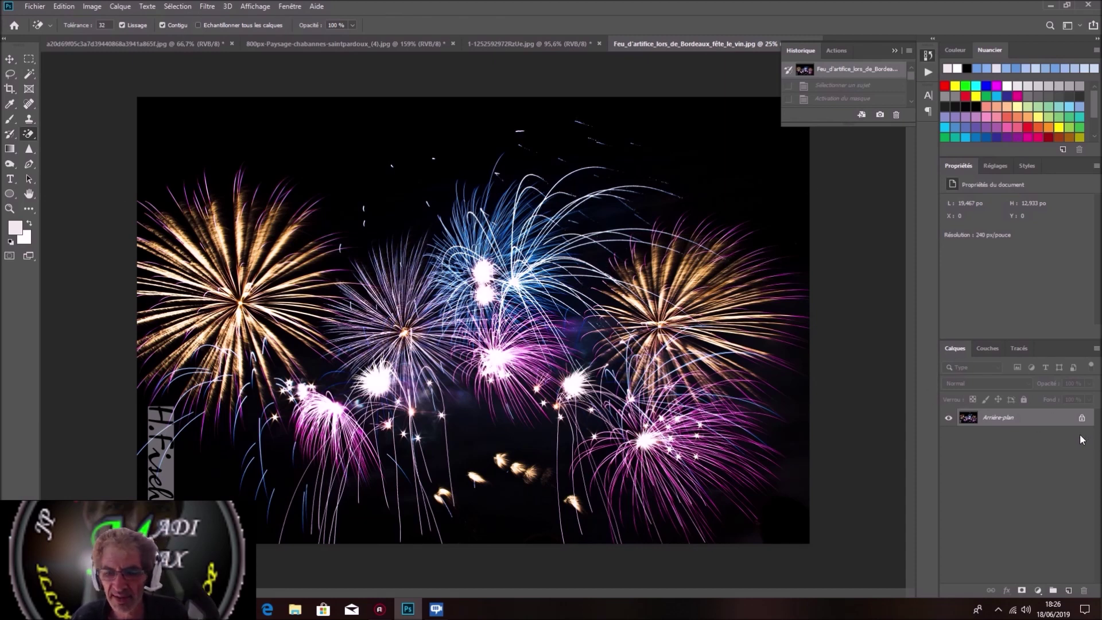
click(1082, 419)
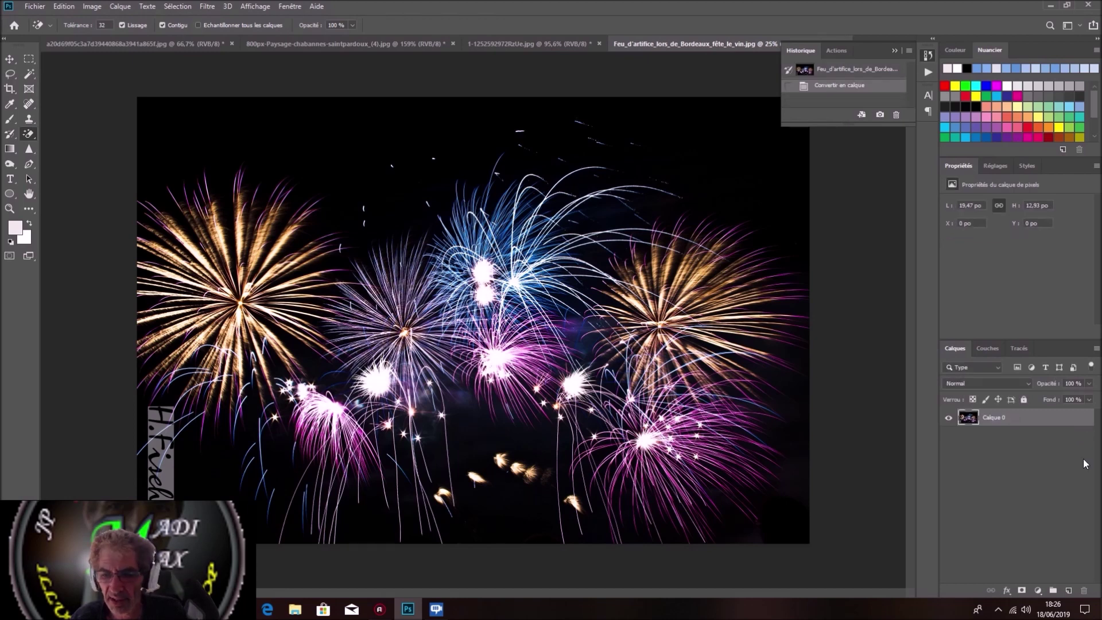
right_click(1079, 421)
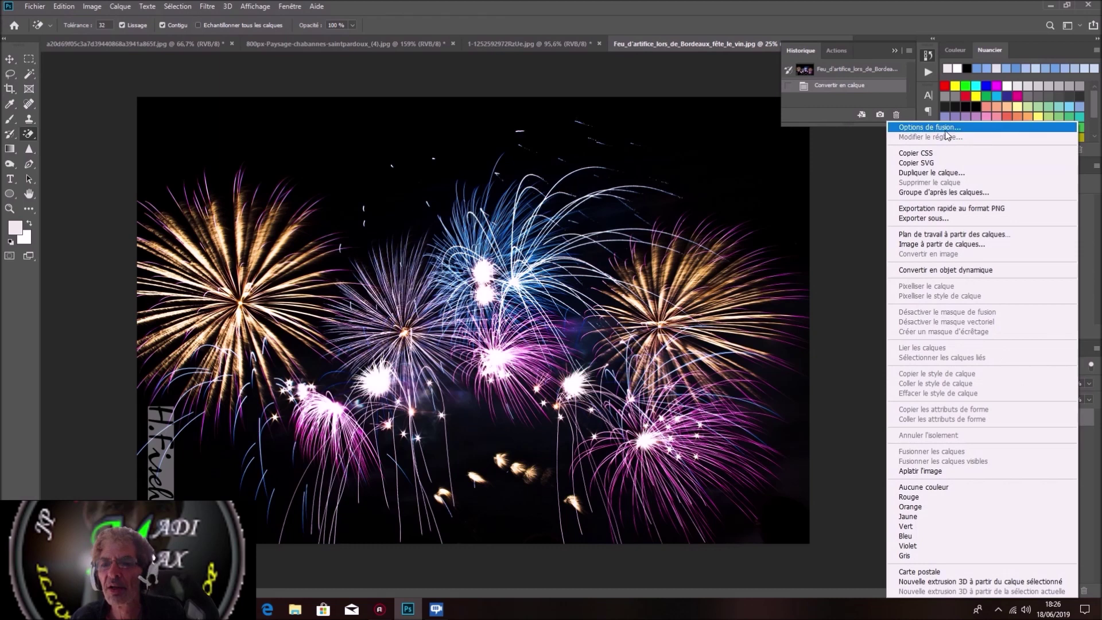
click(946, 130)
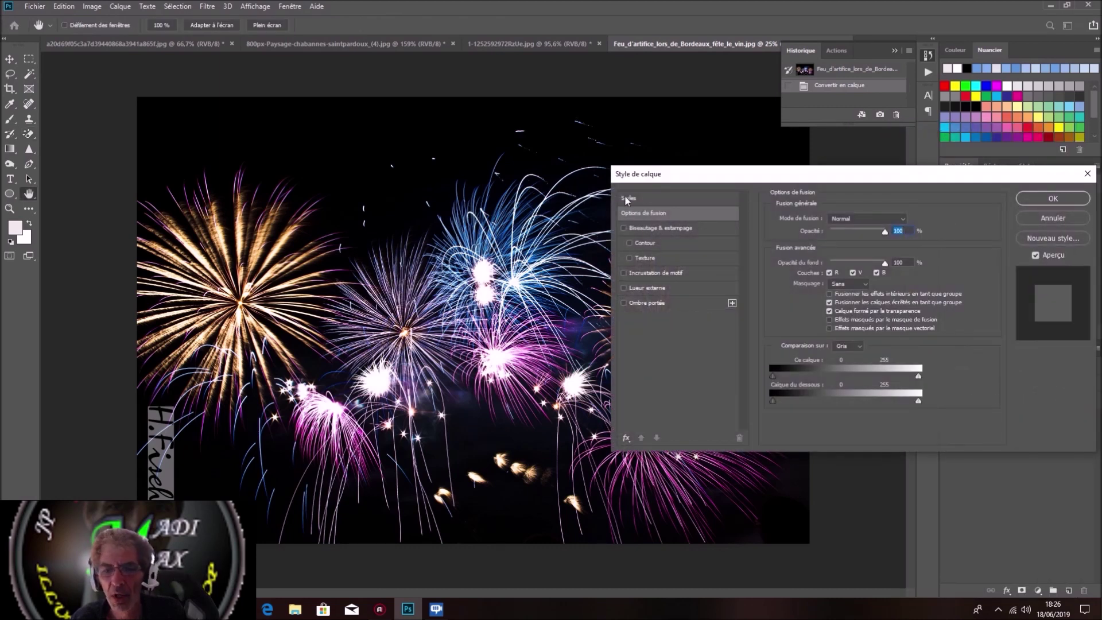
drag(818, 174, 817, 105)
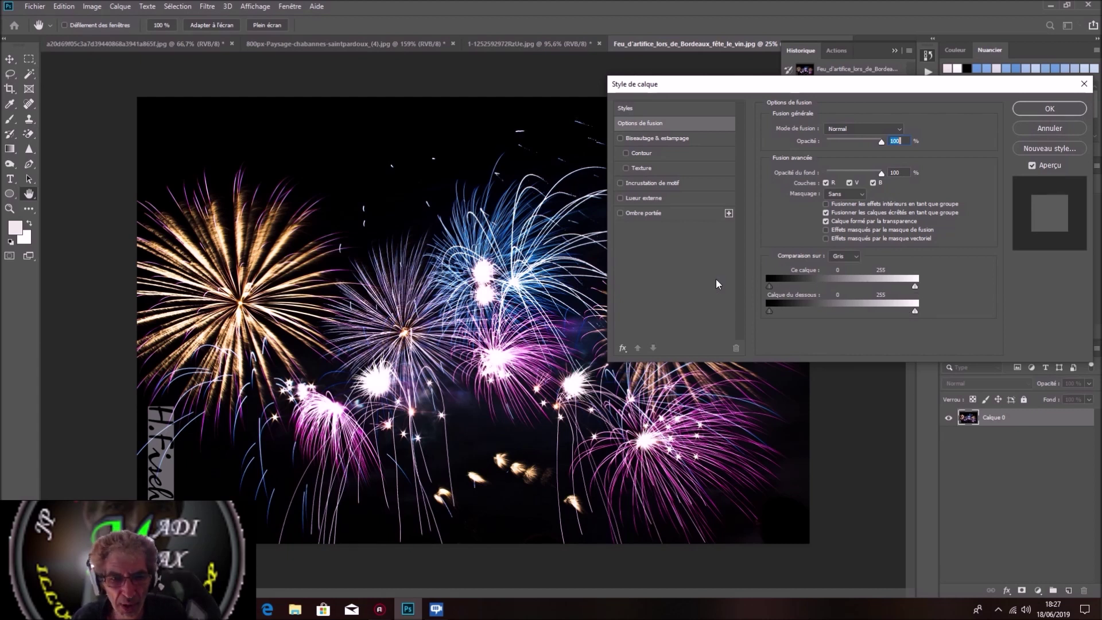
Hide the black sky by raising the dark Blend If threshold of this layer to 80, and apply the style.
drag(916, 286, 956, 285)
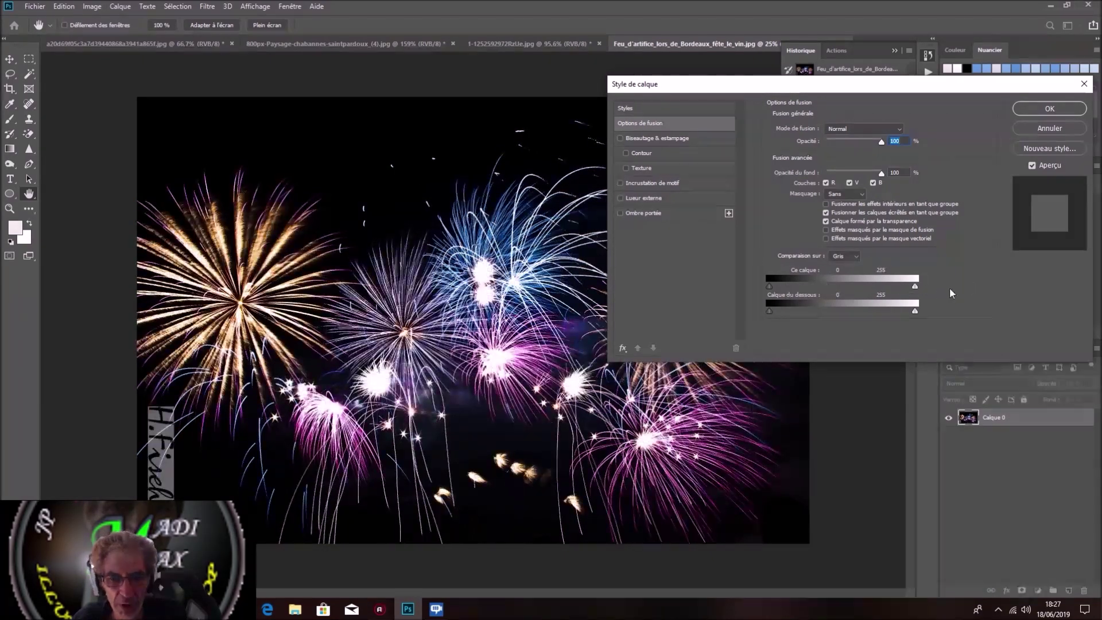
drag(770, 287, 819, 290)
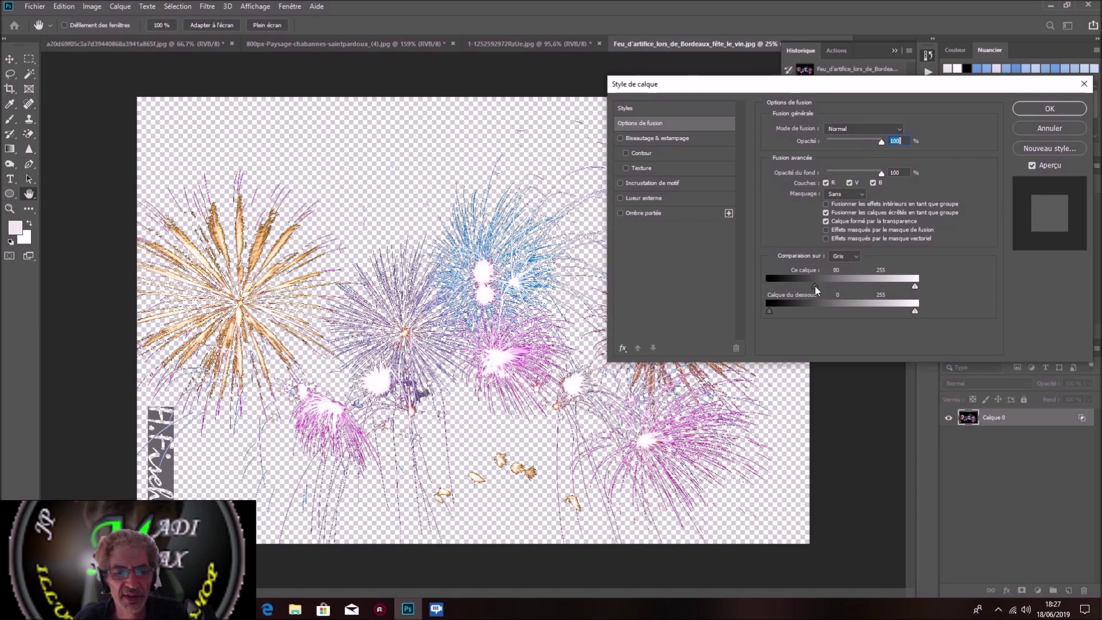
click(1038, 108)
key(e)
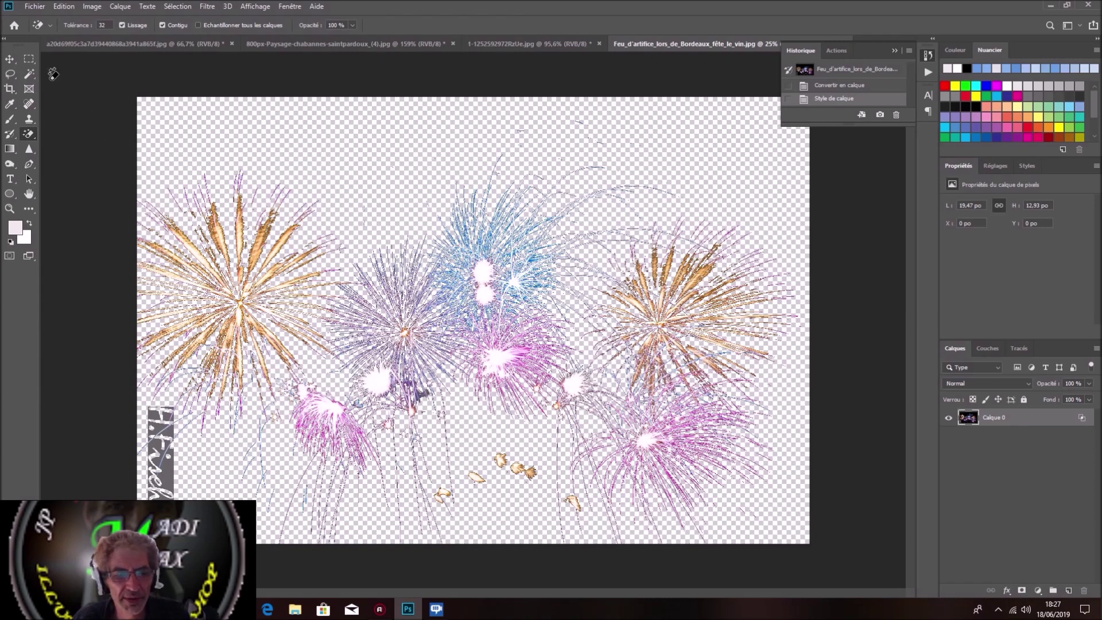
Place the stars_sky image as an embedded object in the fireworks document.
click(33, 7)
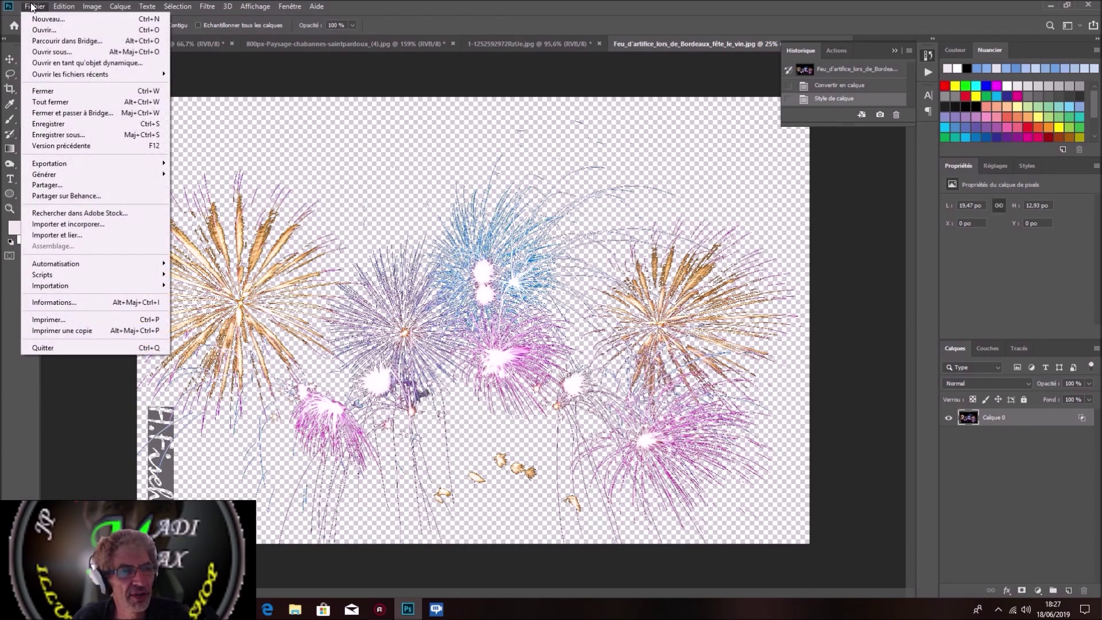
click(68, 224)
click(508, 192)
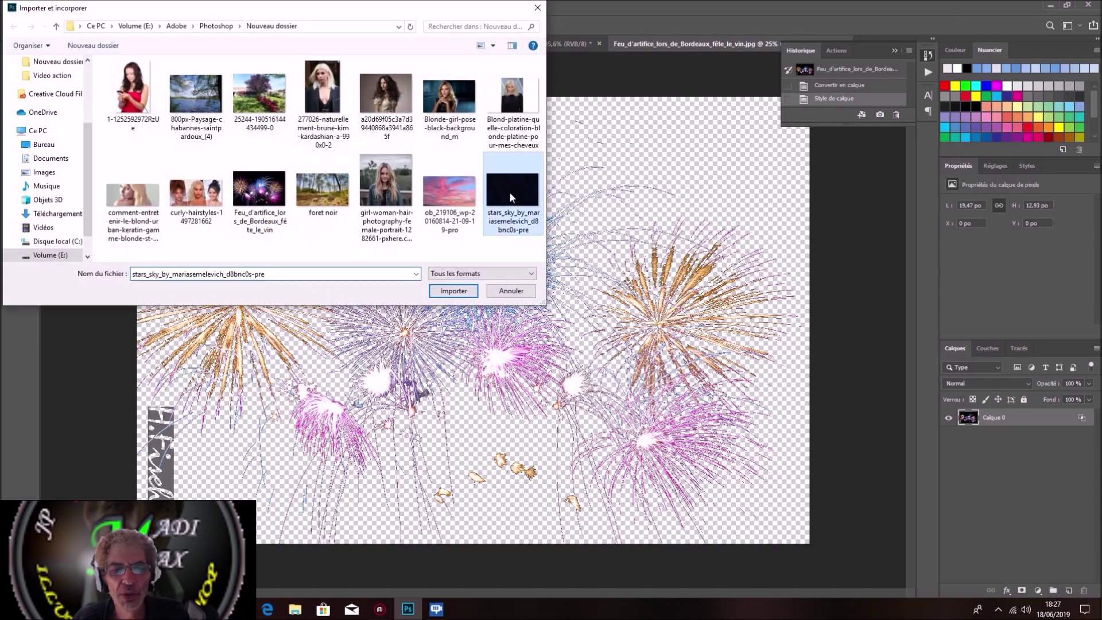
click(453, 291)
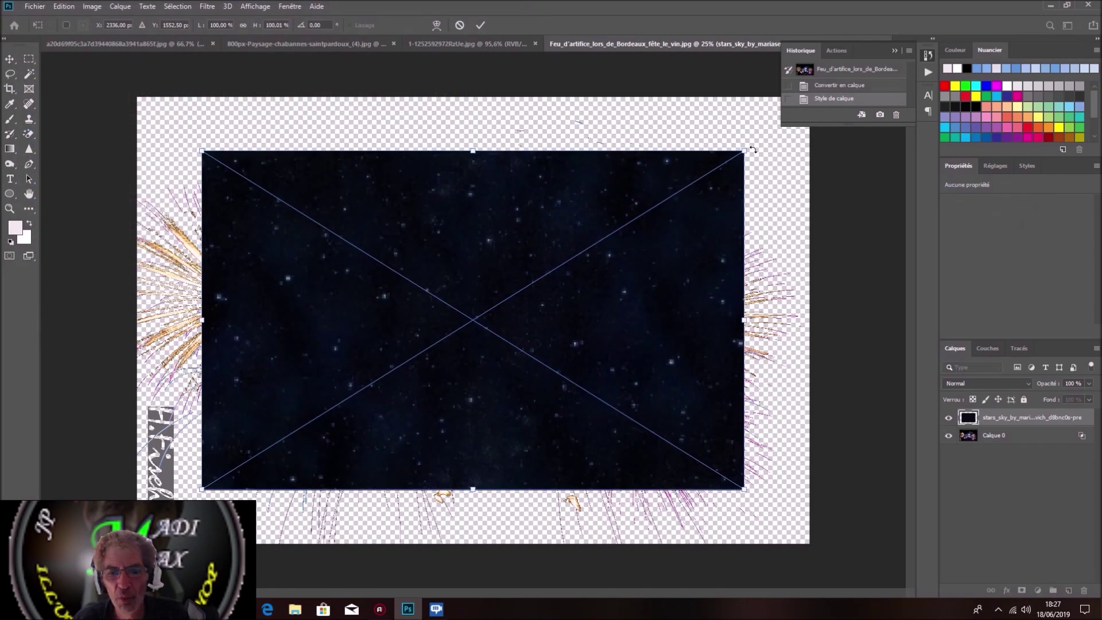
Enlarge the starry sky to about 135% so it covers the canvas, and move its layer below the fireworks layer.
drag(476, 150, 474, 89)
drag(472, 486, 473, 547)
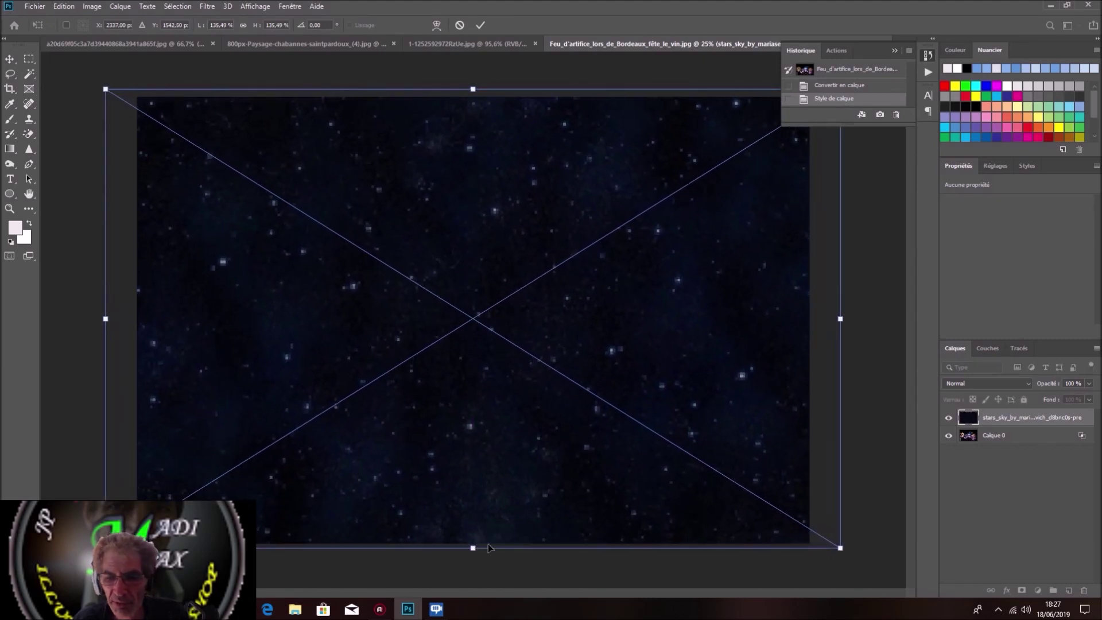
click(480, 25)
drag(1038, 424, 1040, 455)
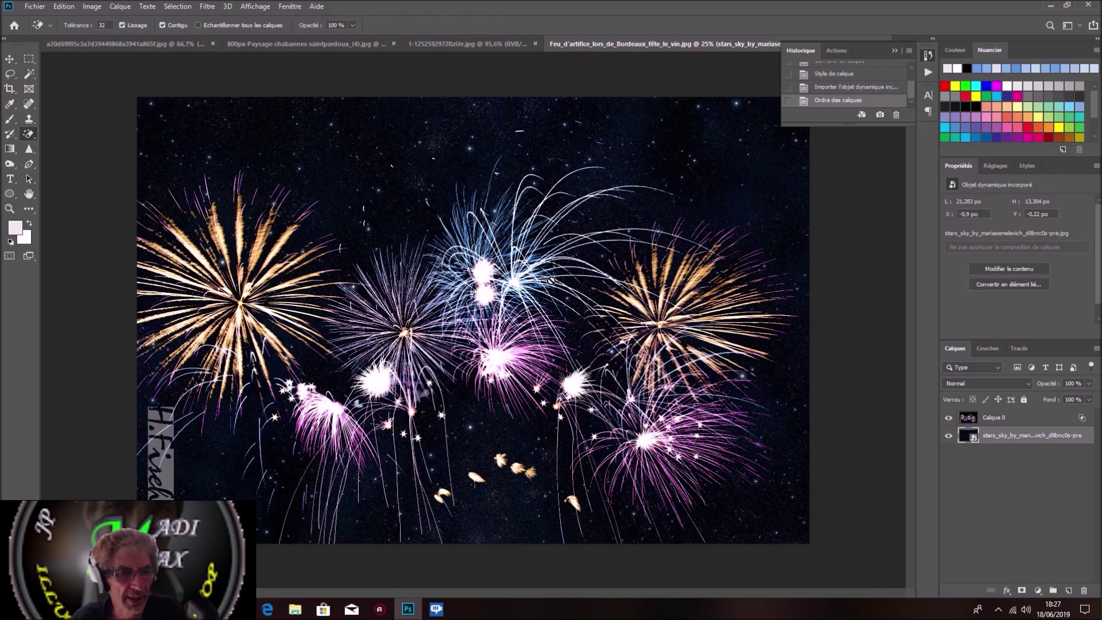
In the portrait, unlock the background layer and hide its white pixels by lowering the light Blend If threshold to 252.
click(489, 45)
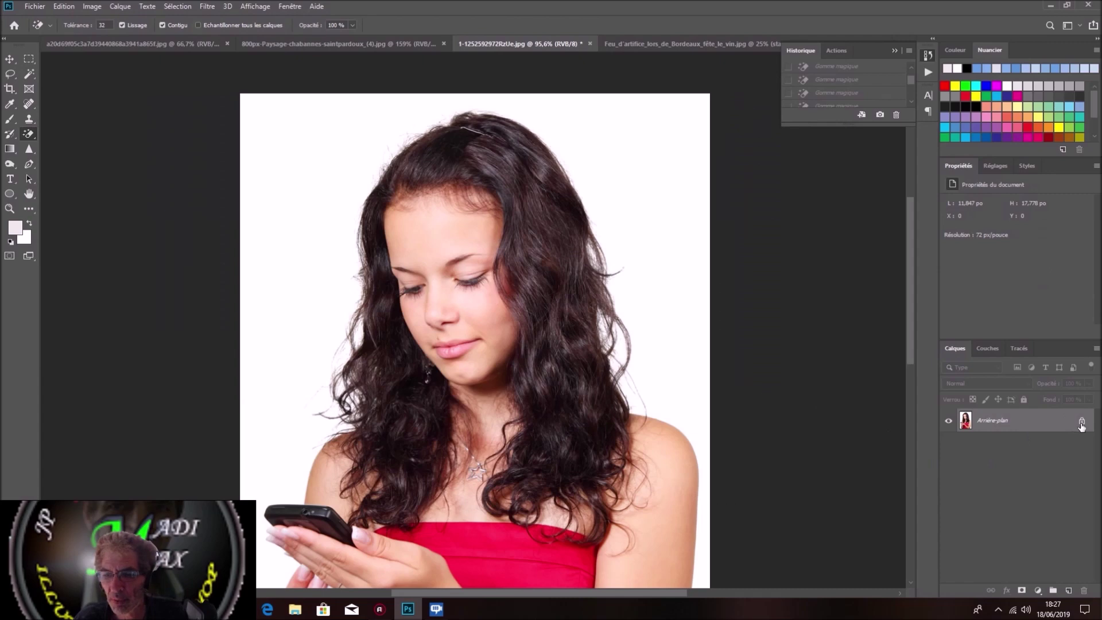
click(1081, 423)
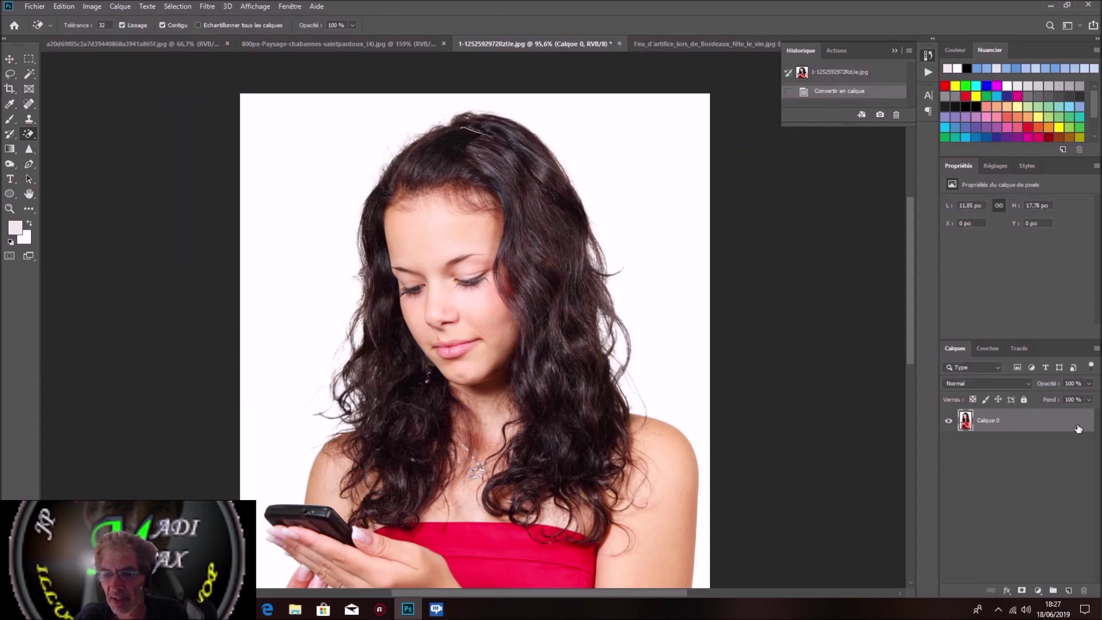
double_click(1078, 428)
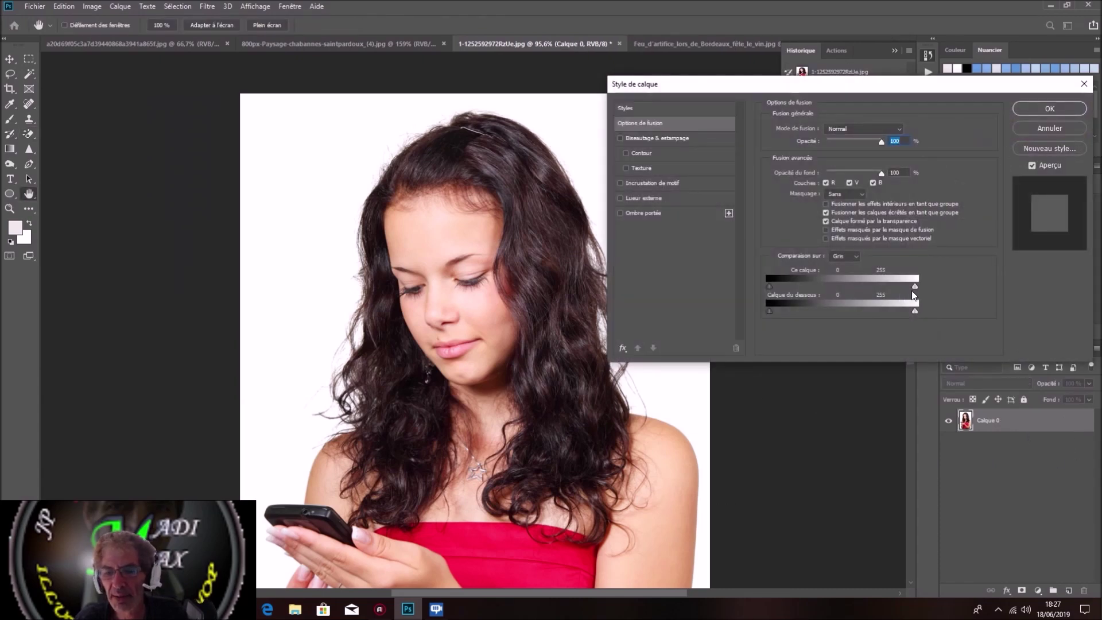
drag(915, 287, 909, 287)
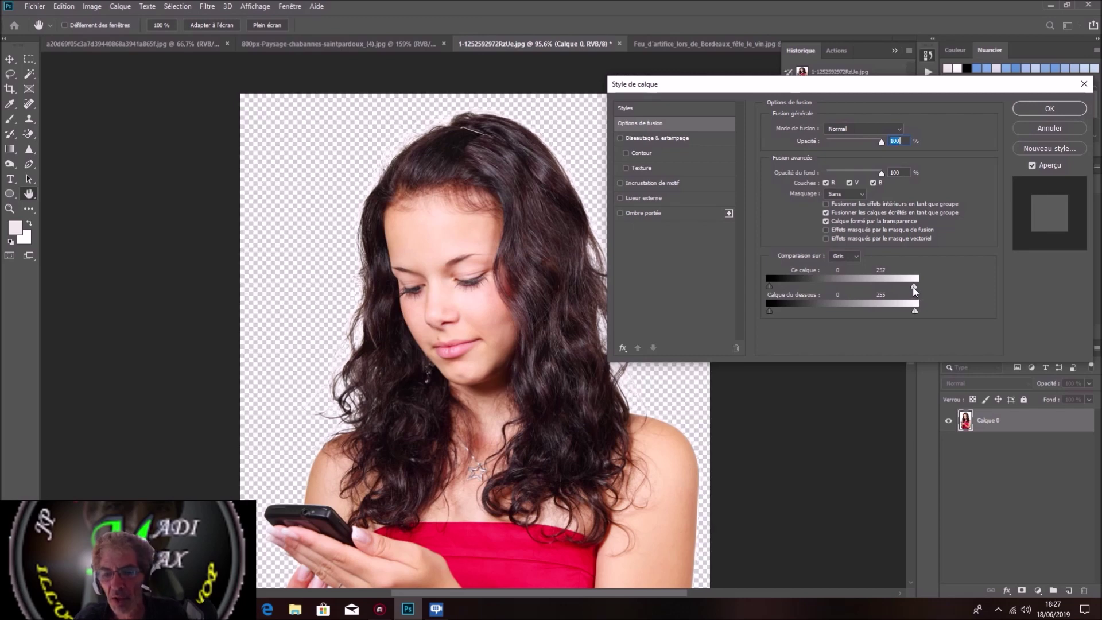
click(1029, 110)
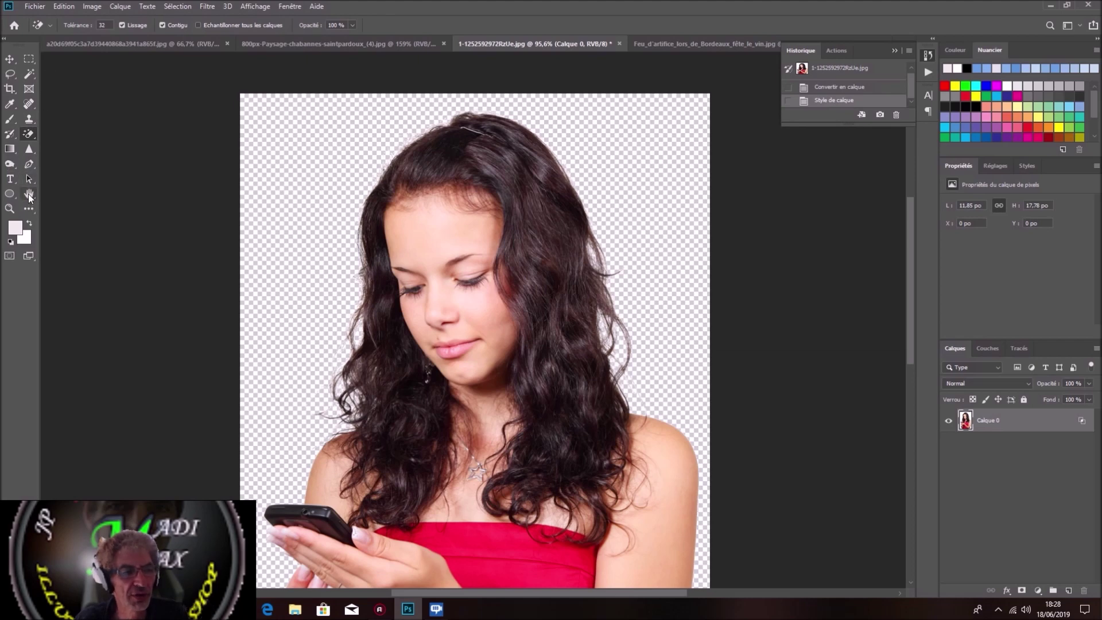
Open the Select and Mask workspace for the whole portrait and look over the available view modes.
double_click(29, 194)
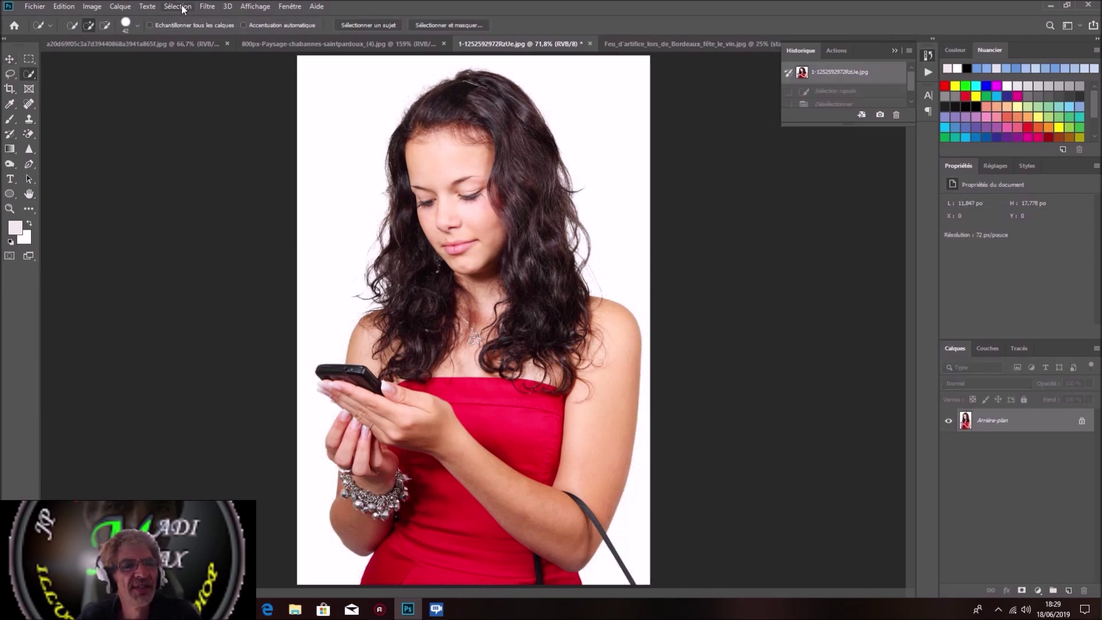
click(183, 8)
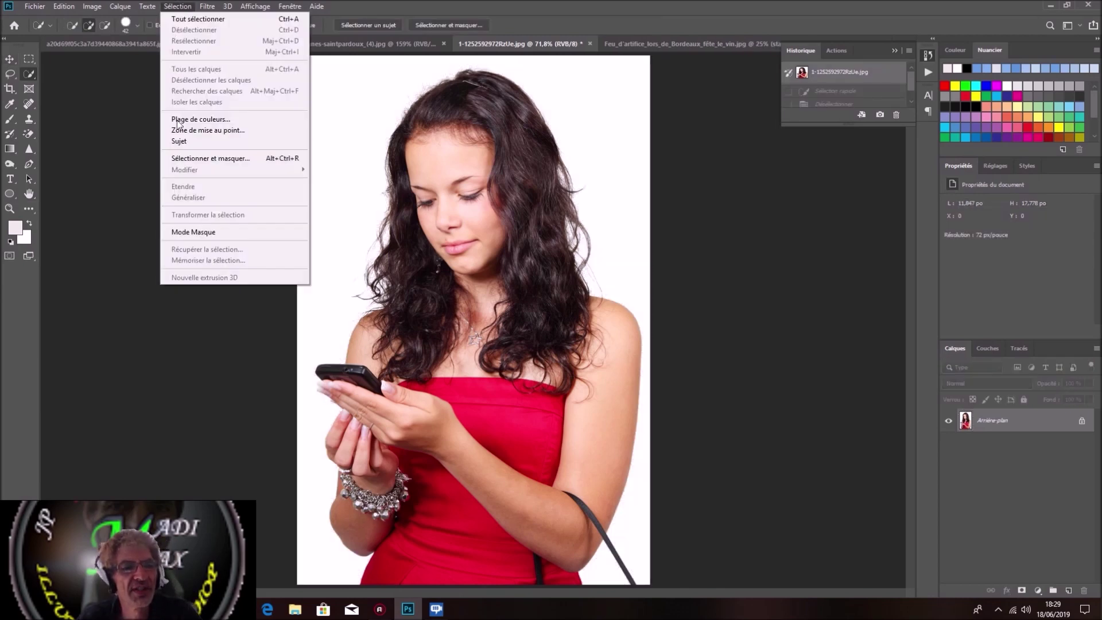
click(189, 158)
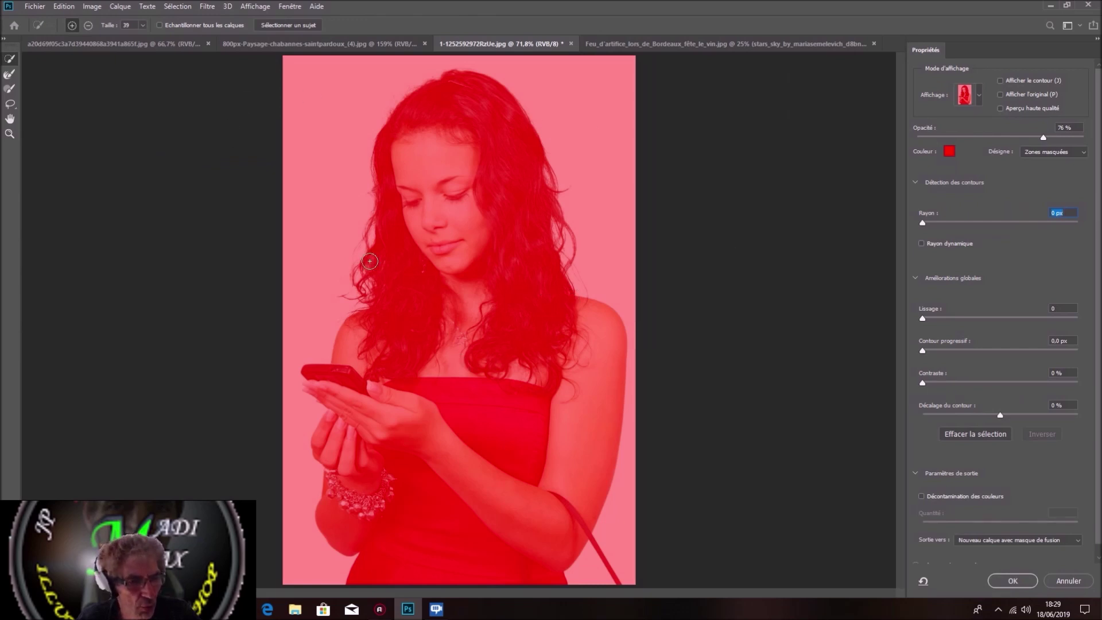
click(979, 96)
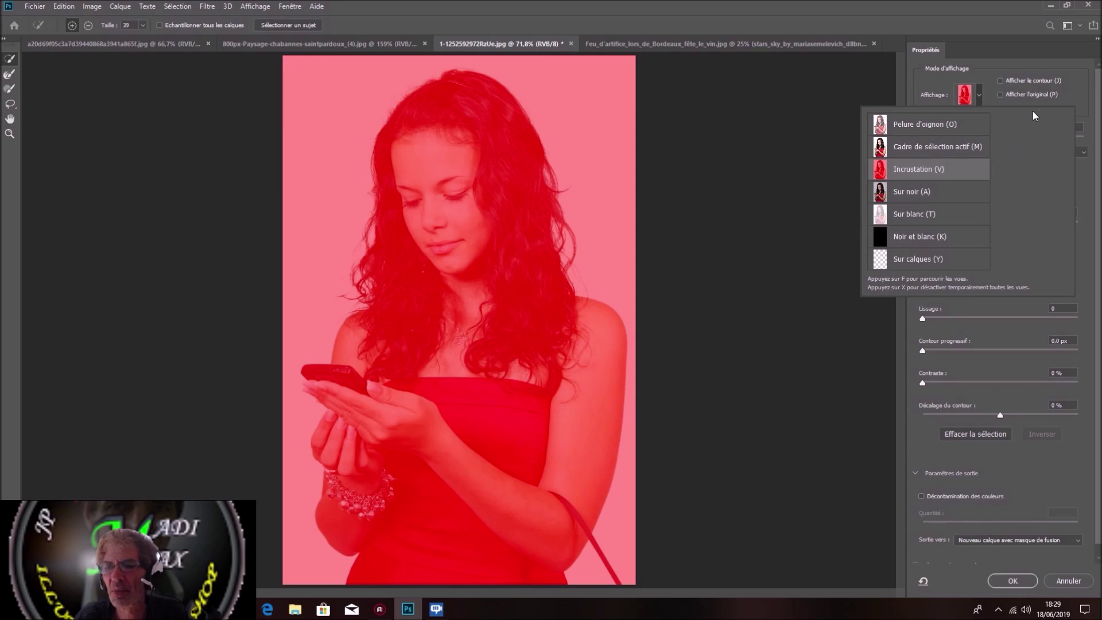
click(1092, 91)
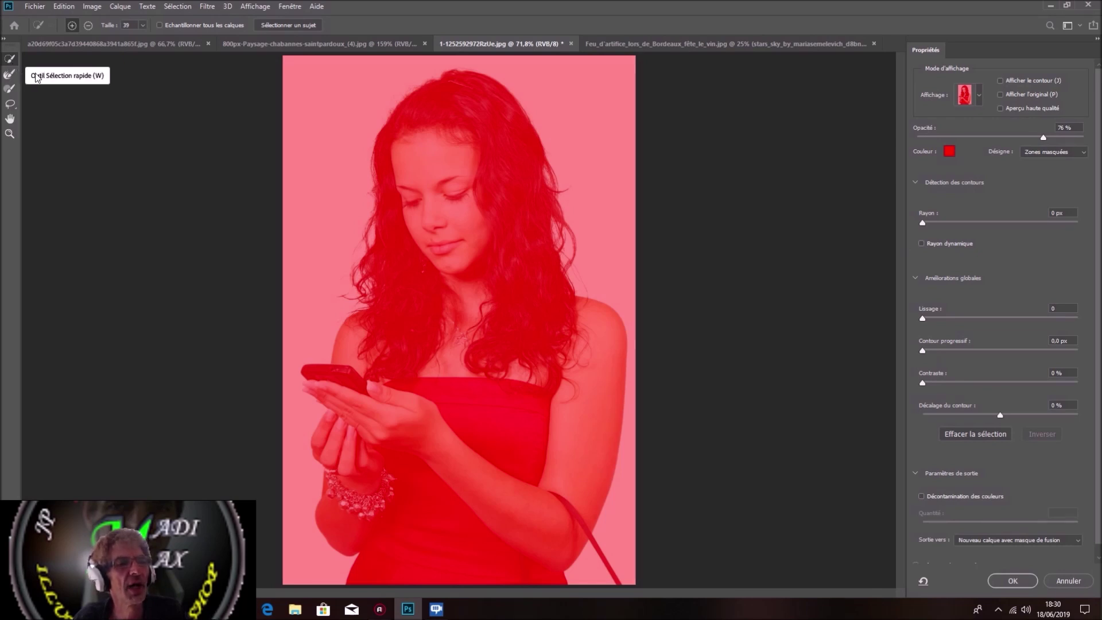
Select the woman's face, neck and hair with the Quick Selection tool, including the curls on both sides.
mouse_move(439, 209)
mouse_down()
mouse_move(452, 126)
mouse_move(478, 116)
mouse_move(506, 169)
mouse_move(517, 261)
mouse_up()
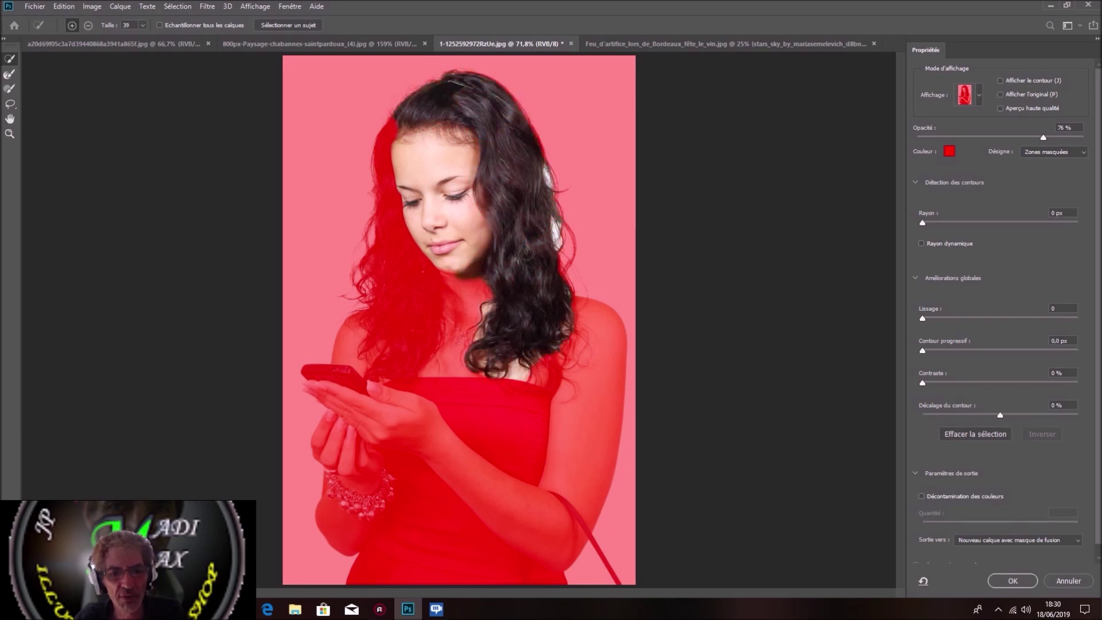
click(559, 243)
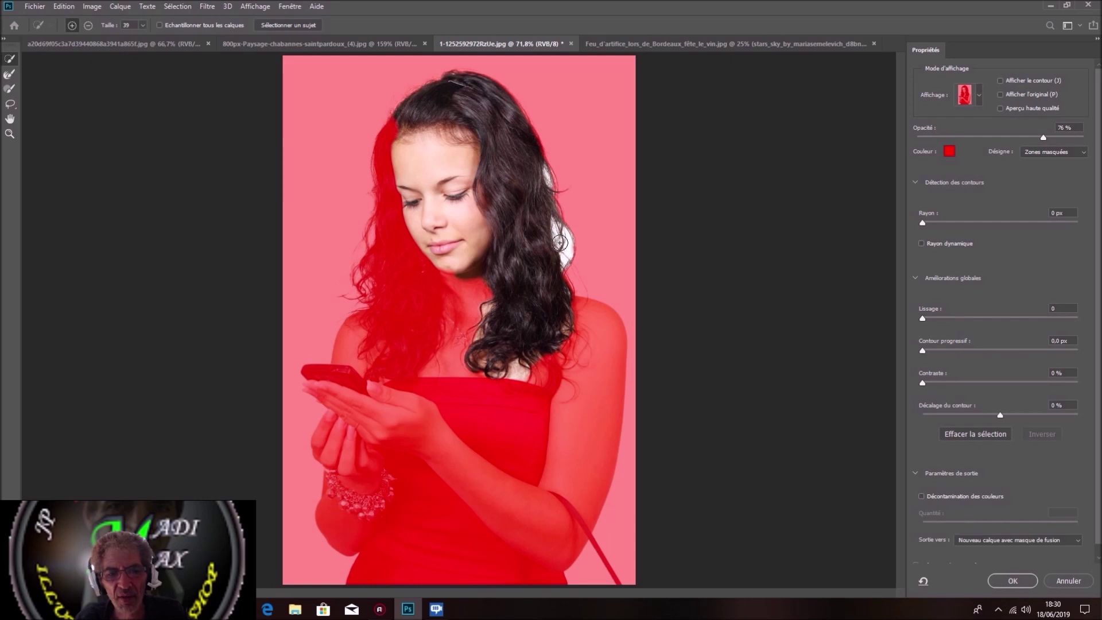
click(420, 239)
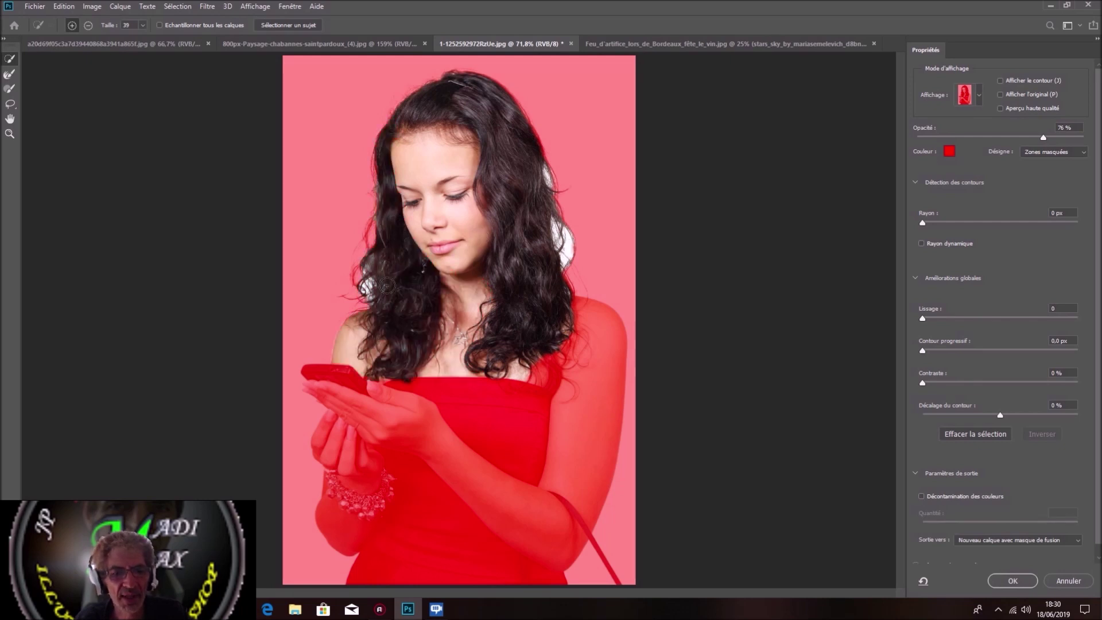
click(365, 275)
click(376, 234)
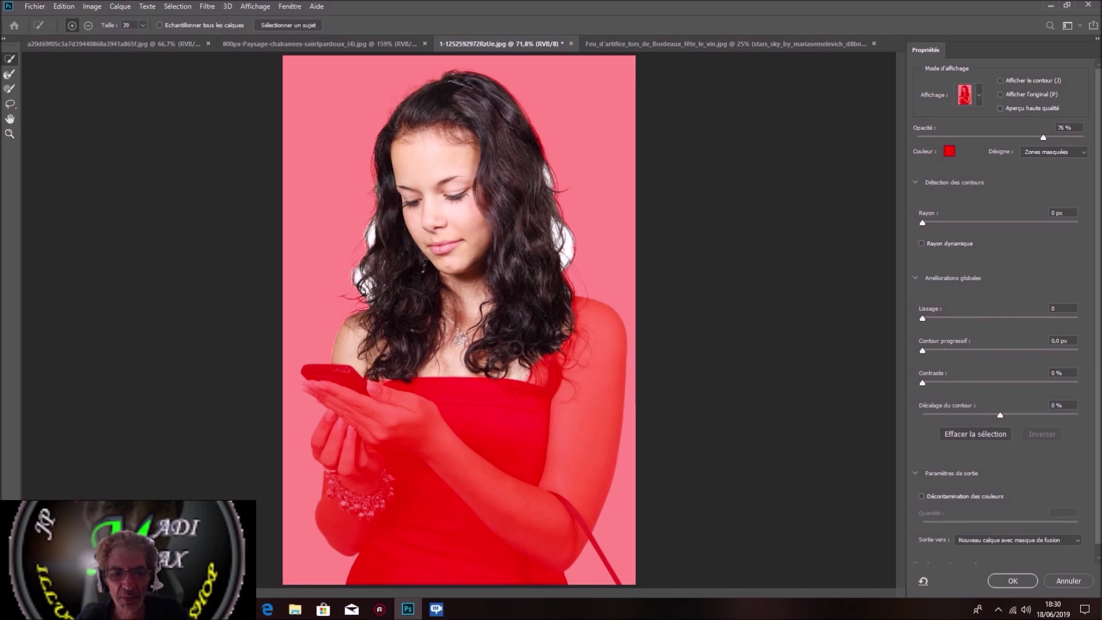
Add the arms, dress, bracelet and phone to the selection, and subtract the white background caught beside the phone.
mouse_move(565, 338)
mouse_down()
mouse_move(576, 427)
mouse_move(547, 481)
mouse_move(560, 513)
mouse_move(474, 539)
mouse_up()
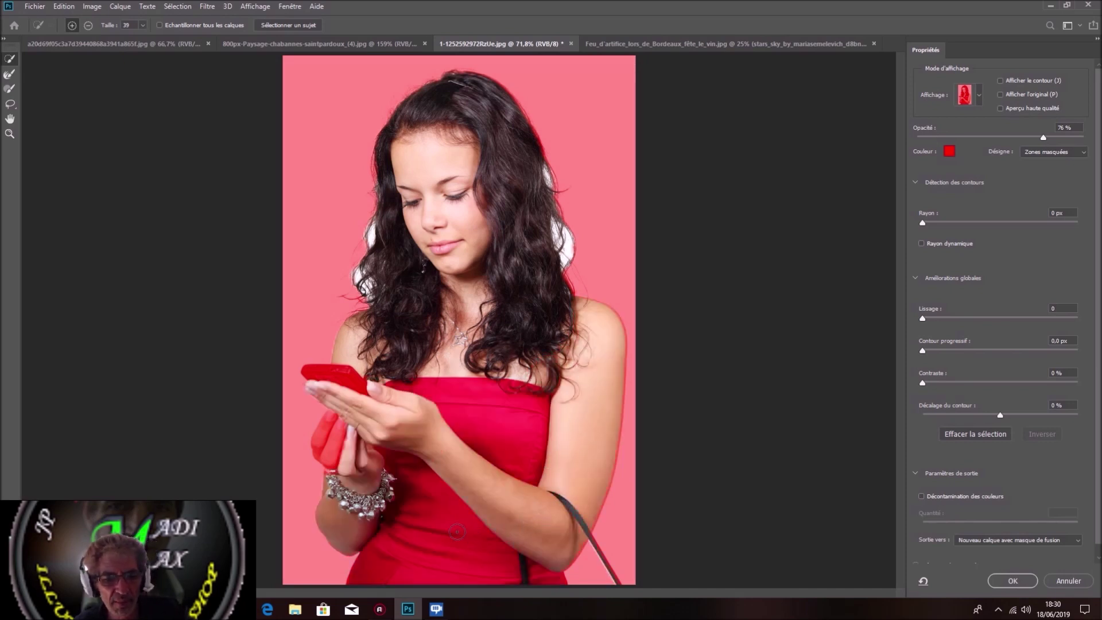
mouse_move(377, 502)
mouse_down()
mouse_move(320, 454)
mouse_move(340, 435)
mouse_move(345, 385)
mouse_up()
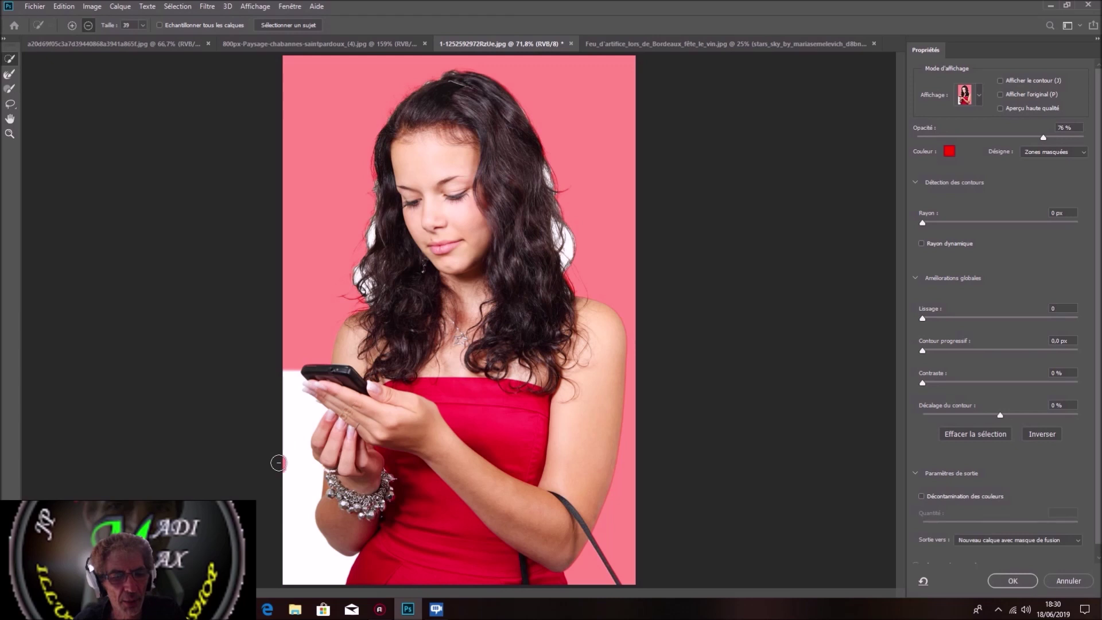
mouse_move(283, 459)
mouse_down()
mouse_move(287, 385)
mouse_move(297, 517)
mouse_up()
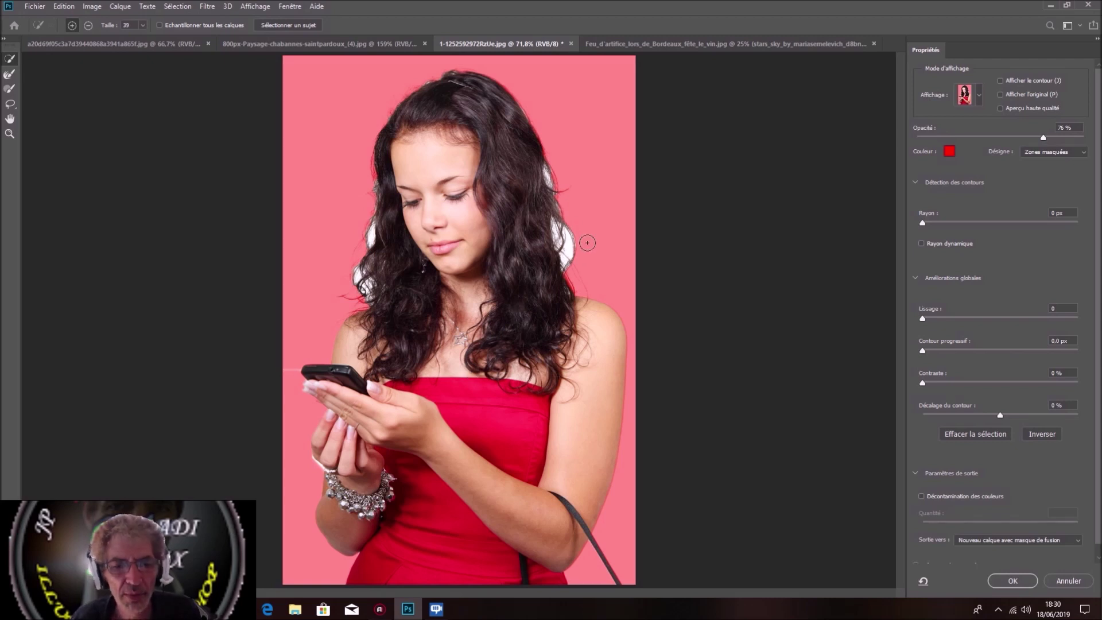
Refine the hair outline with a soft 146 px Refine Edge brush, and output the selection to a new layer with a layer mask.
click(10, 79)
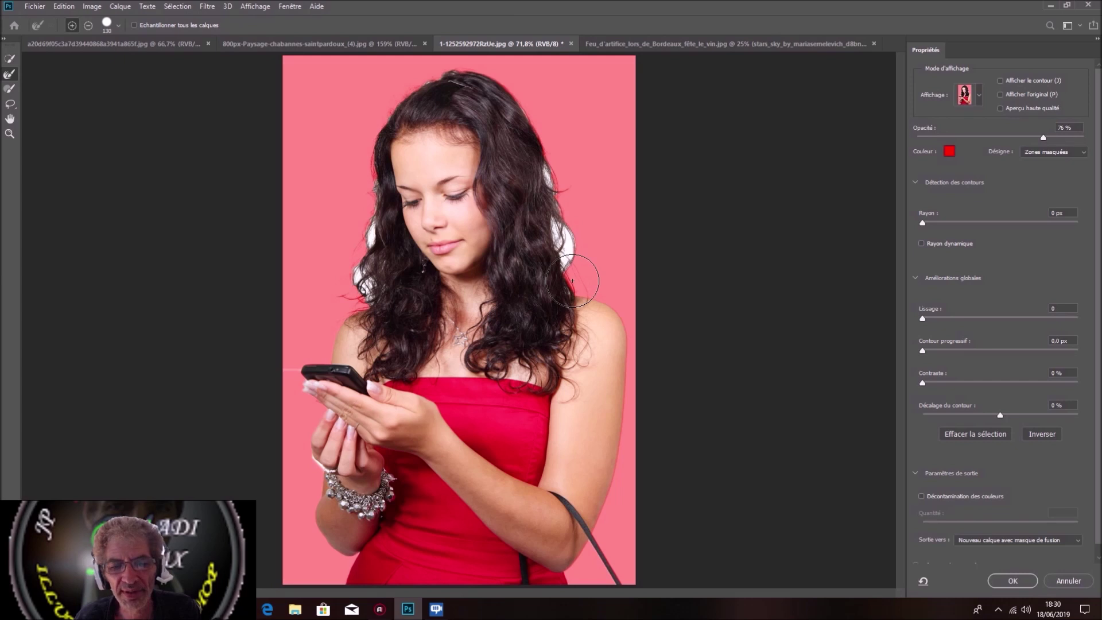
drag(572, 281, 542, 44)
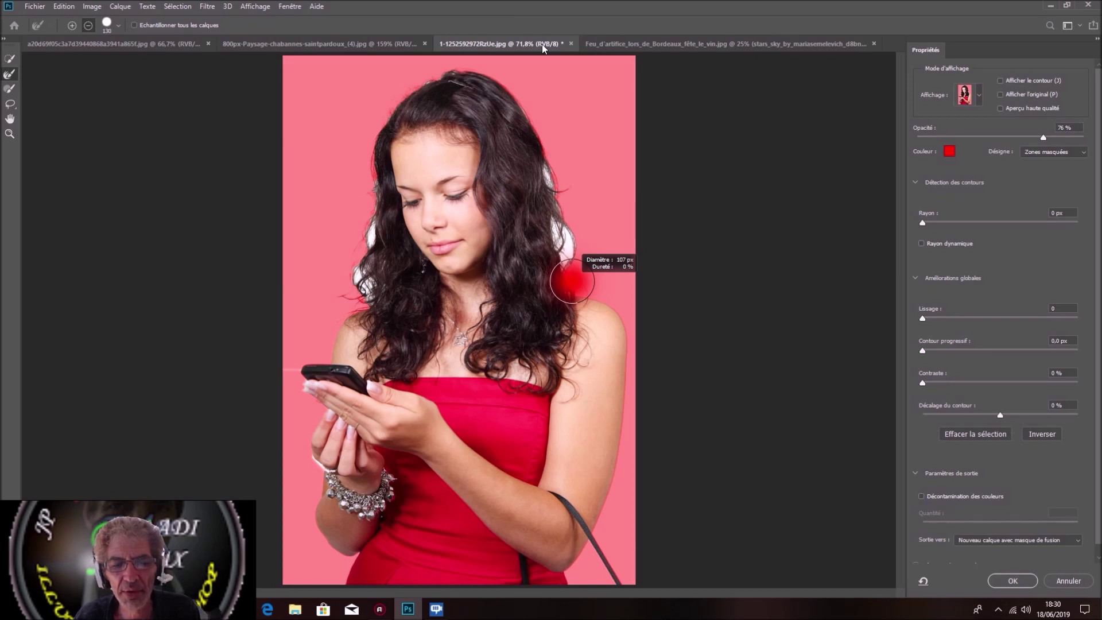
mouse_move(545, 215)
mouse_down()
mouse_move(637, 222)
mouse_move(583, 226)
mouse_move(652, 235)
mouse_move(624, 240)
mouse_up()
mouse_move(579, 135)
mouse_down()
mouse_move(573, 367)
mouse_move(559, 81)
mouse_move(557, 300)
mouse_move(554, 58)
mouse_move(556, 247)
mouse_move(543, 28)
mouse_move(485, 67)
mouse_up()
mouse_move(575, 266)
mouse_down()
mouse_move(544, 267)
mouse_move(576, 280)
mouse_move(544, 115)
mouse_move(483, 29)
mouse_move(441, 38)
mouse_move(410, 73)
mouse_move(378, 83)
mouse_move(357, 160)
mouse_move(345, 313)
mouse_up()
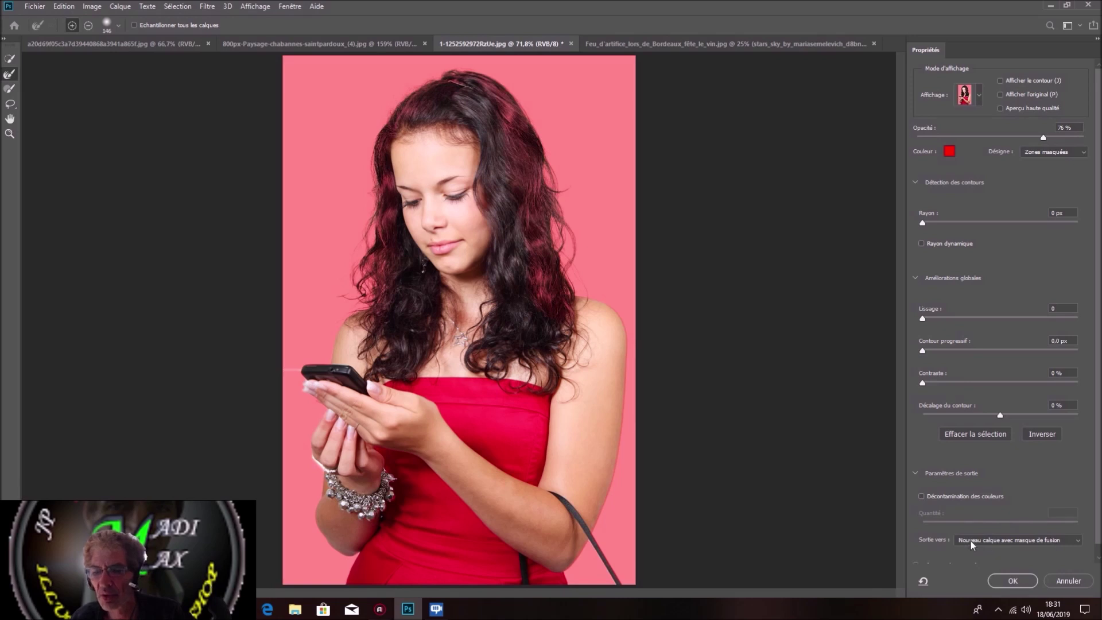
click(1012, 581)
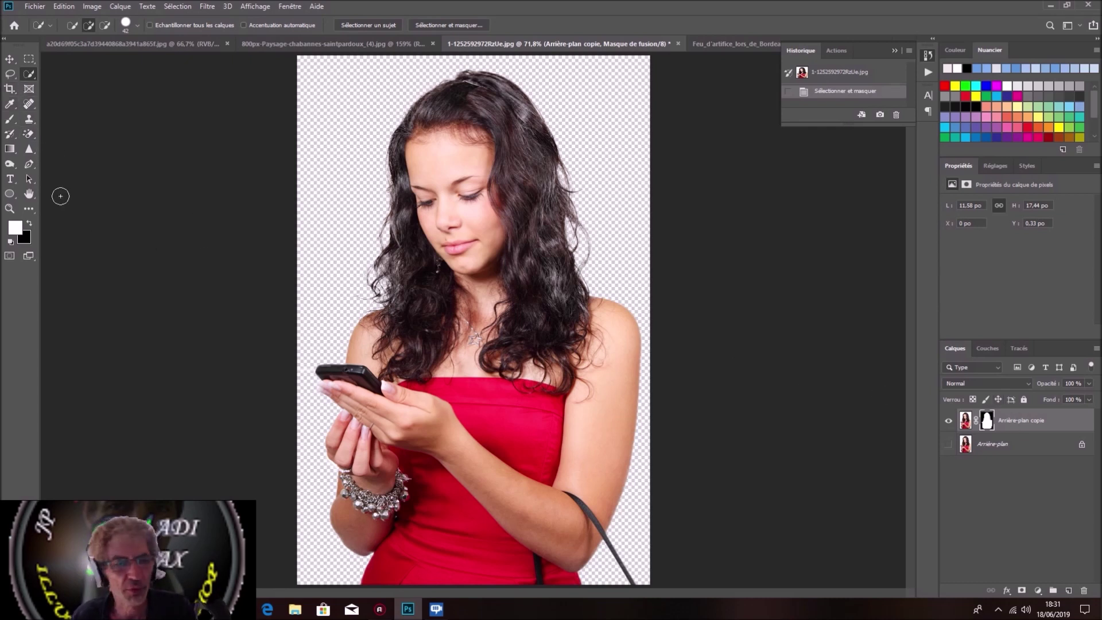
Paint white on the portrait's layer mask over the hand and red dress with a soft 151 px brush.
click(11, 121)
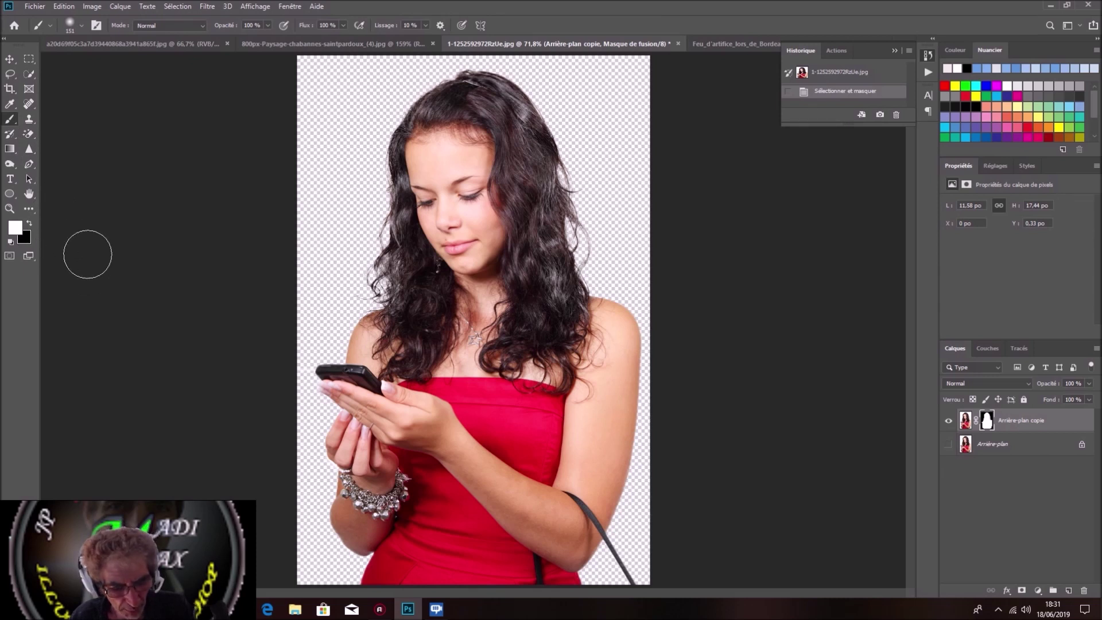
key(x)
key(x)
key(x)
key(x)
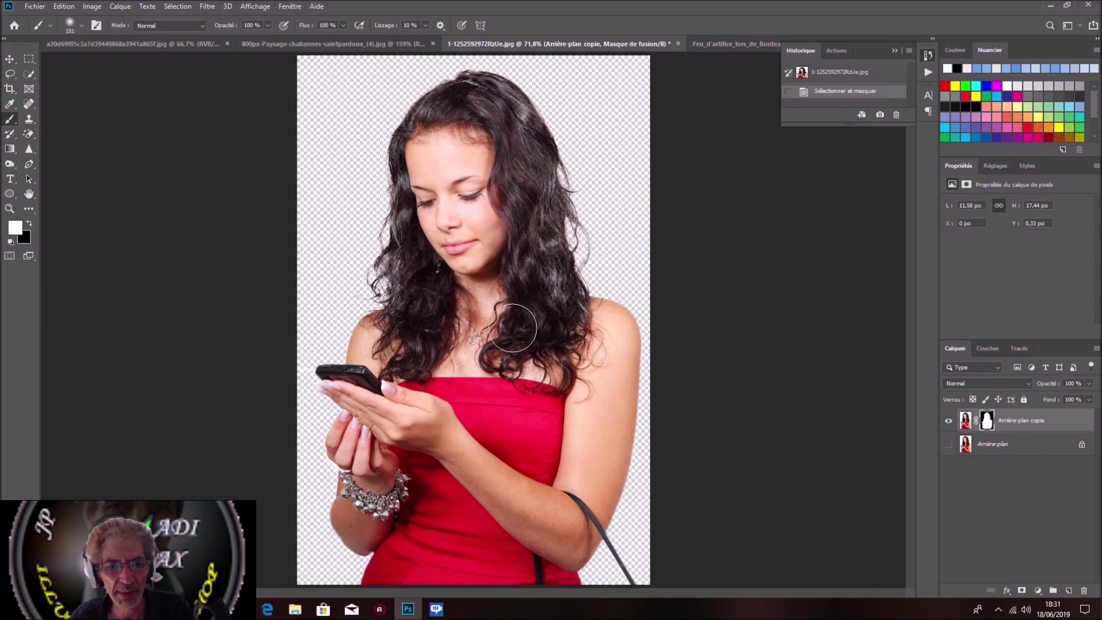
key(x)
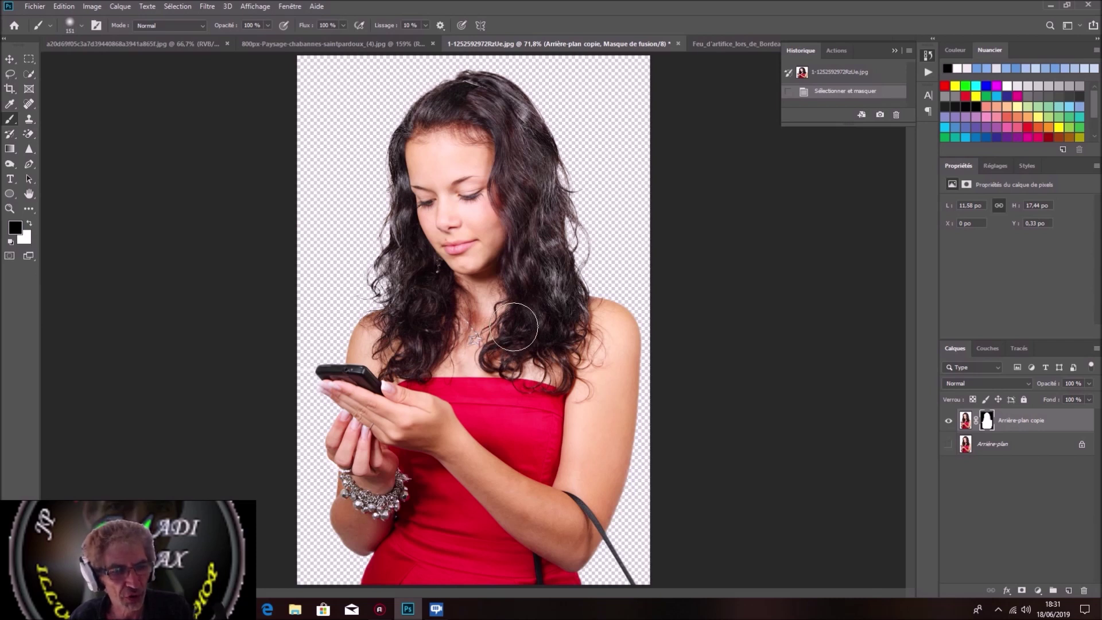
key(x)
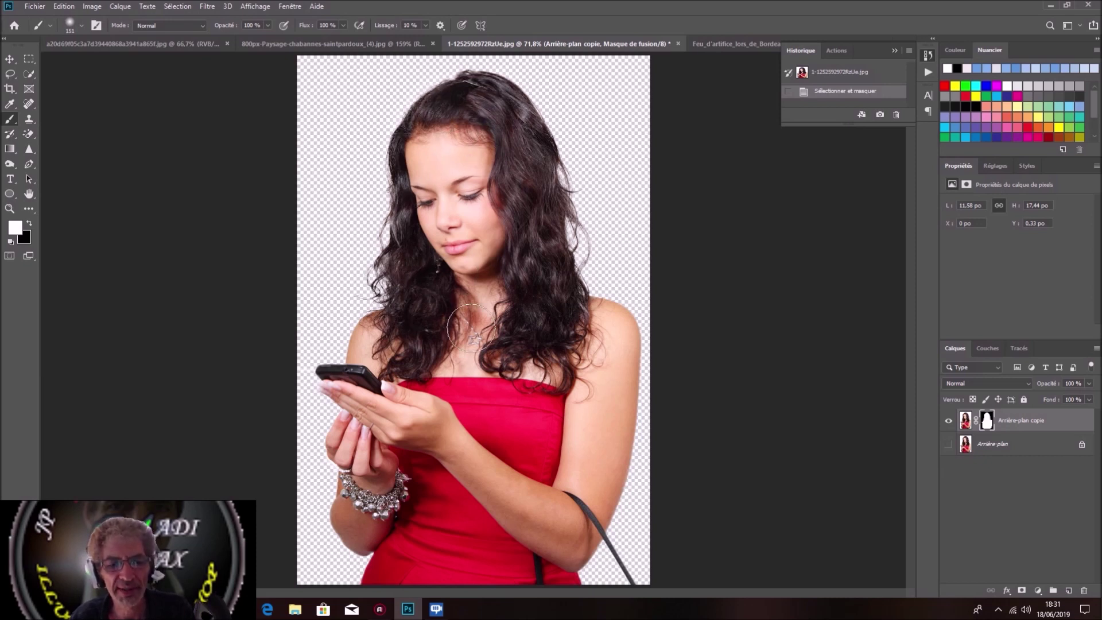
mouse_move(454, 397)
mouse_down()
mouse_move(445, 419)
mouse_move(520, 448)
mouse_up()
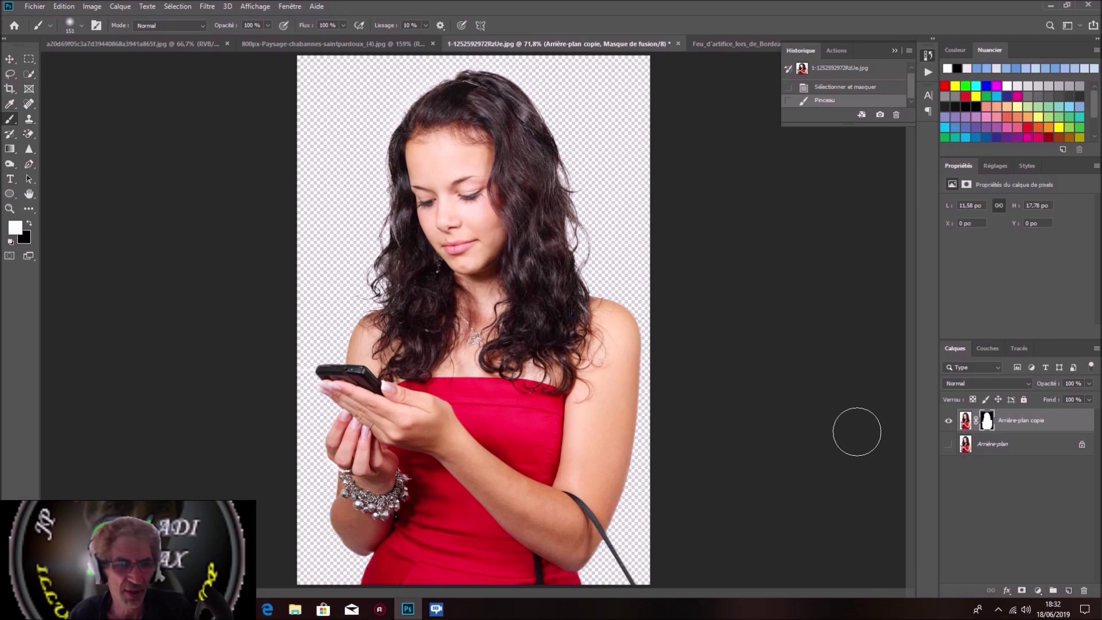
Switch to the lake landscape document and open Color Range, keeping its dialog clear of the picture.
click(391, 44)
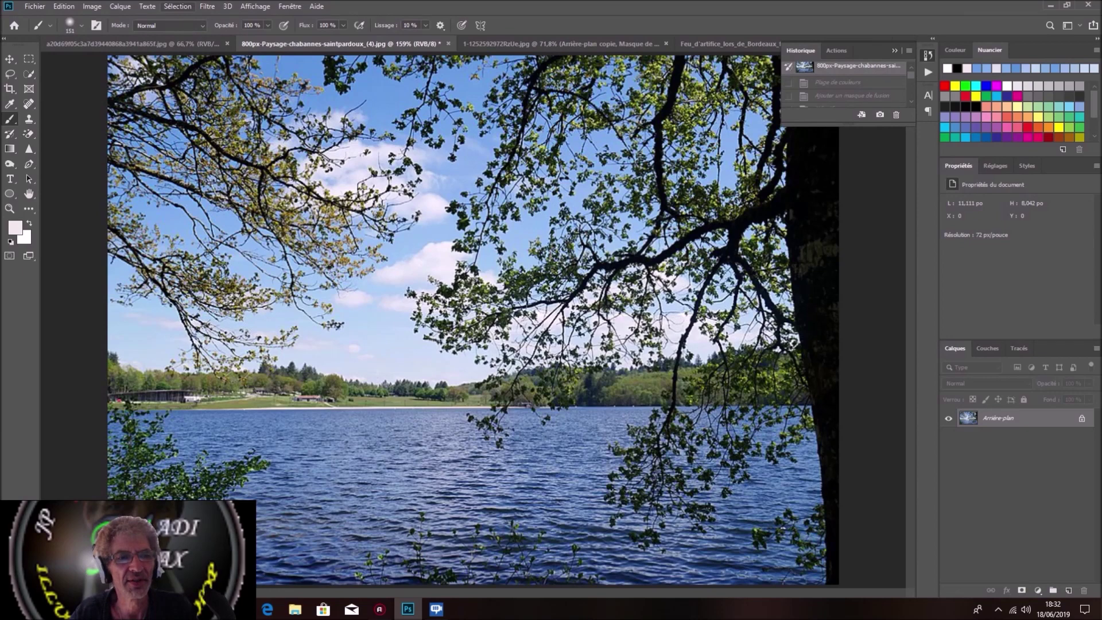
click(178, 6)
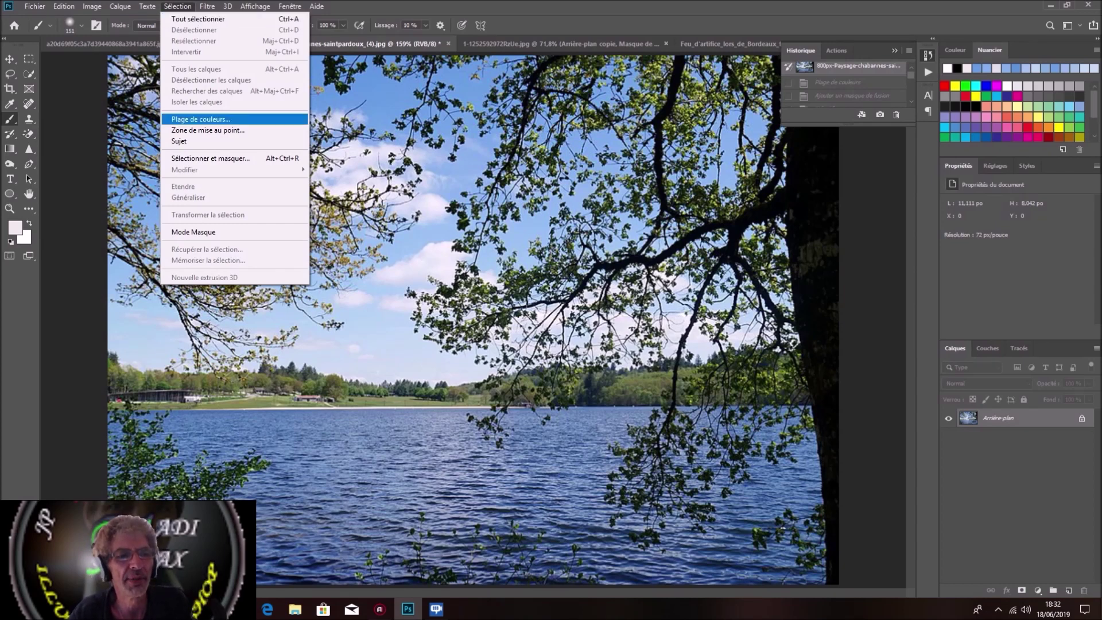
click(201, 119)
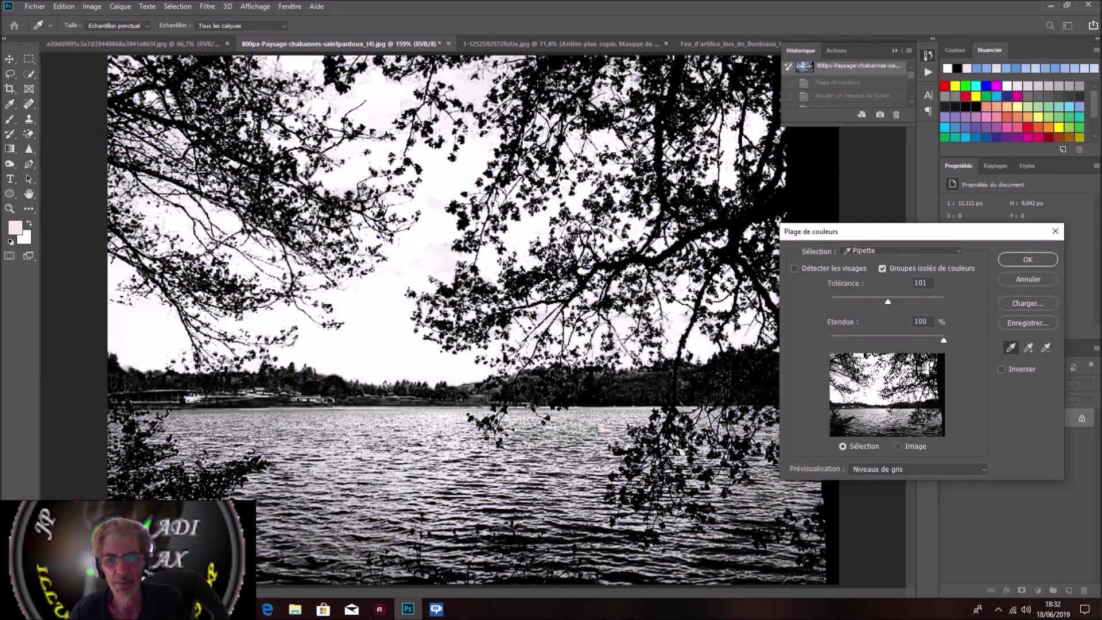
drag(967, 232, 915, 150)
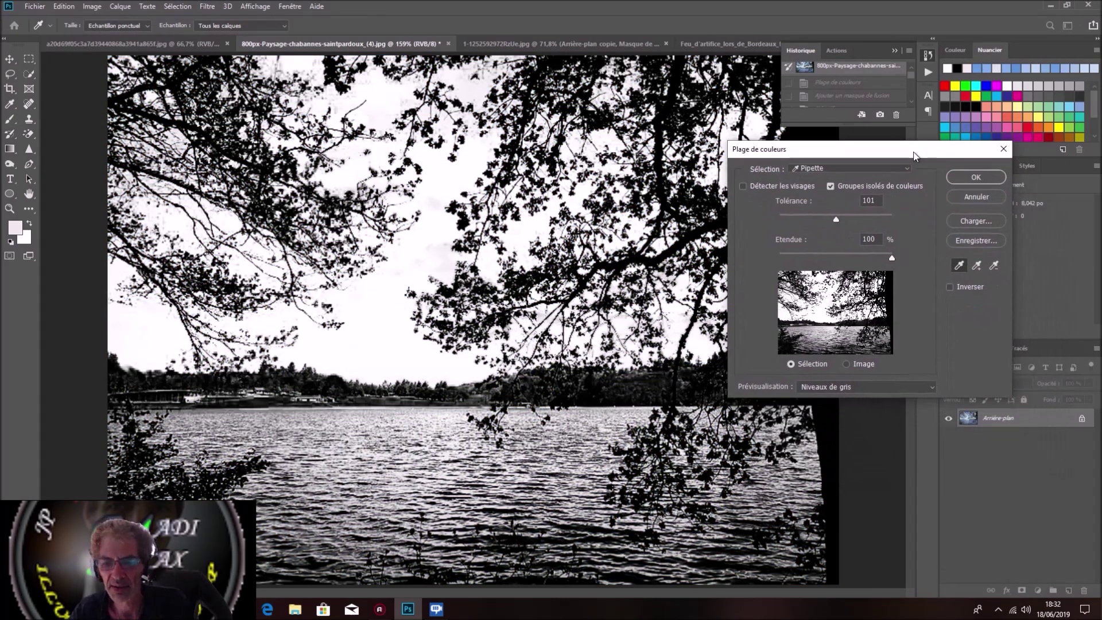
Try sampling pale sky, dark foliage, blue sky and leaf colours one after another as the Color Range base.
click(828, 307)
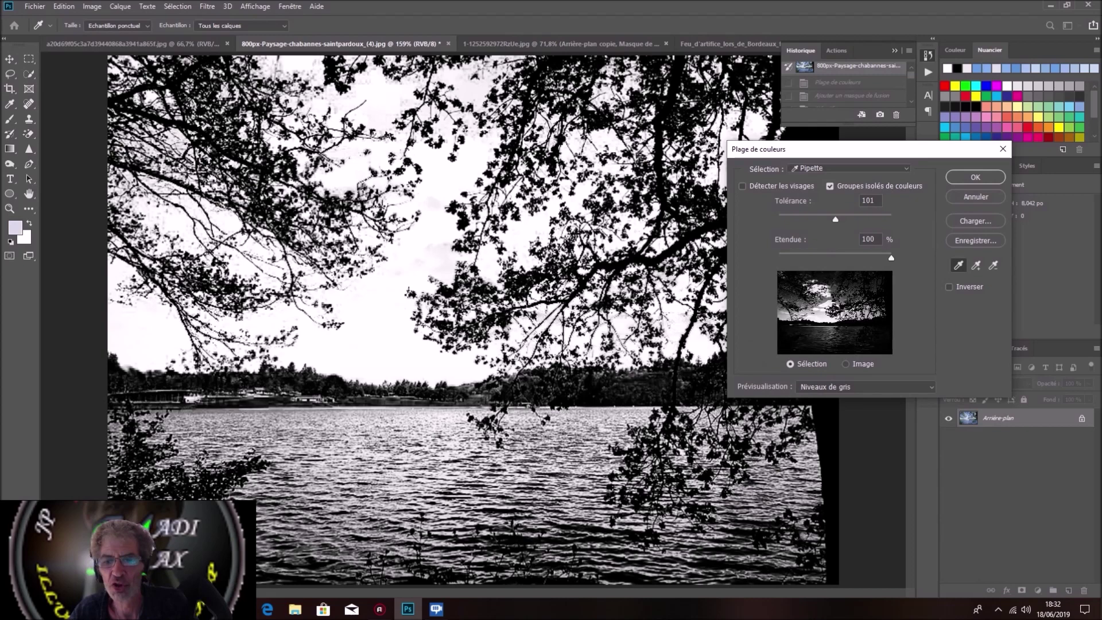
click(855, 321)
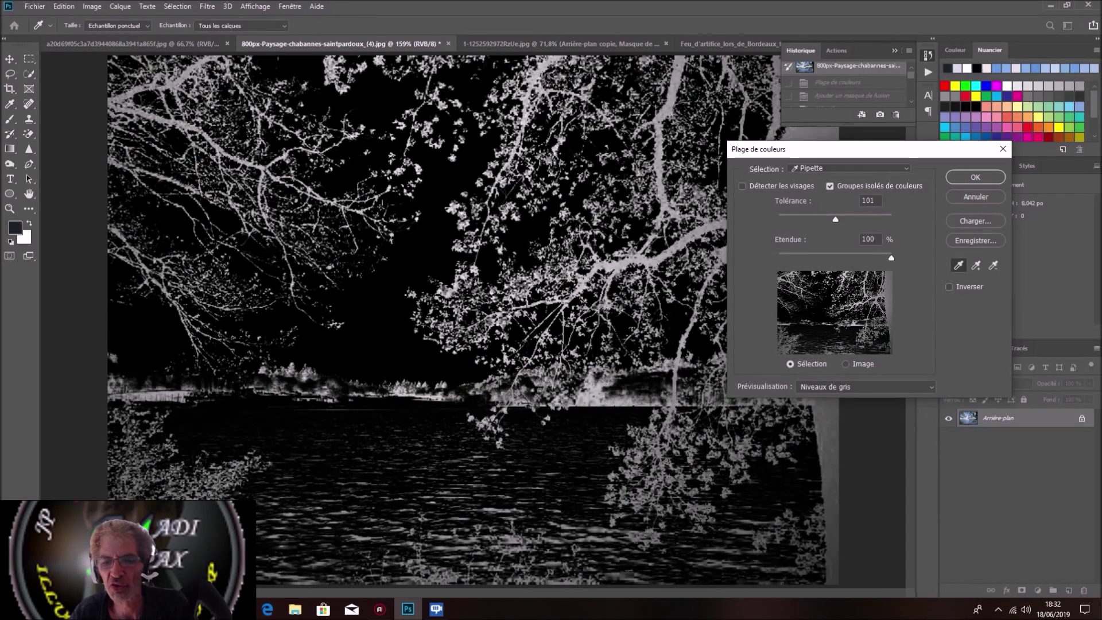
click(833, 281)
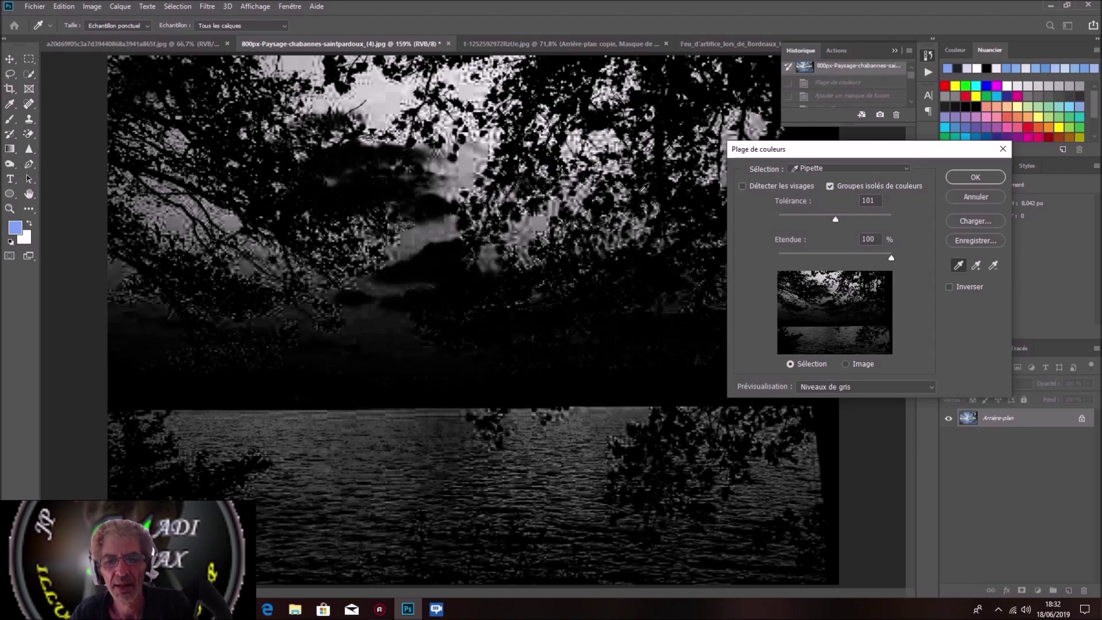
click(673, 189)
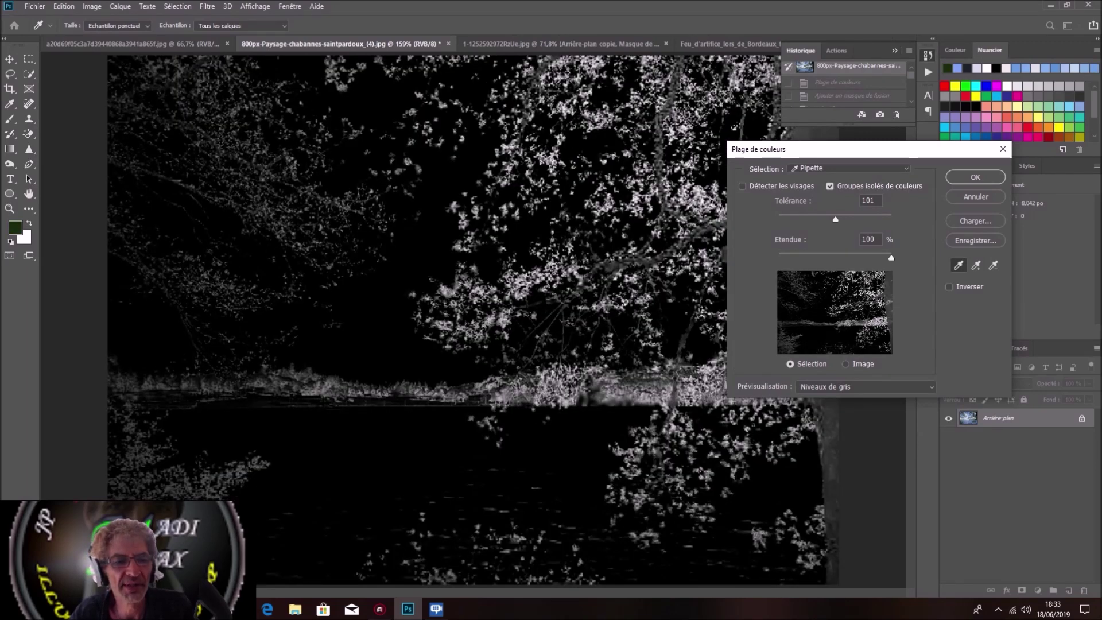
click(468, 166)
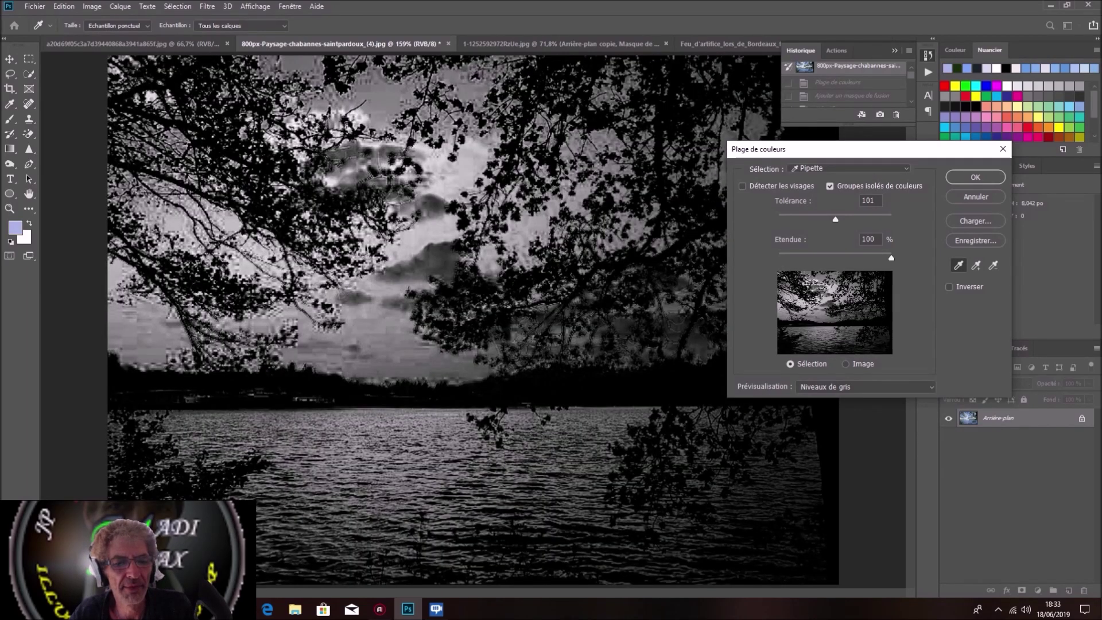
click(566, 209)
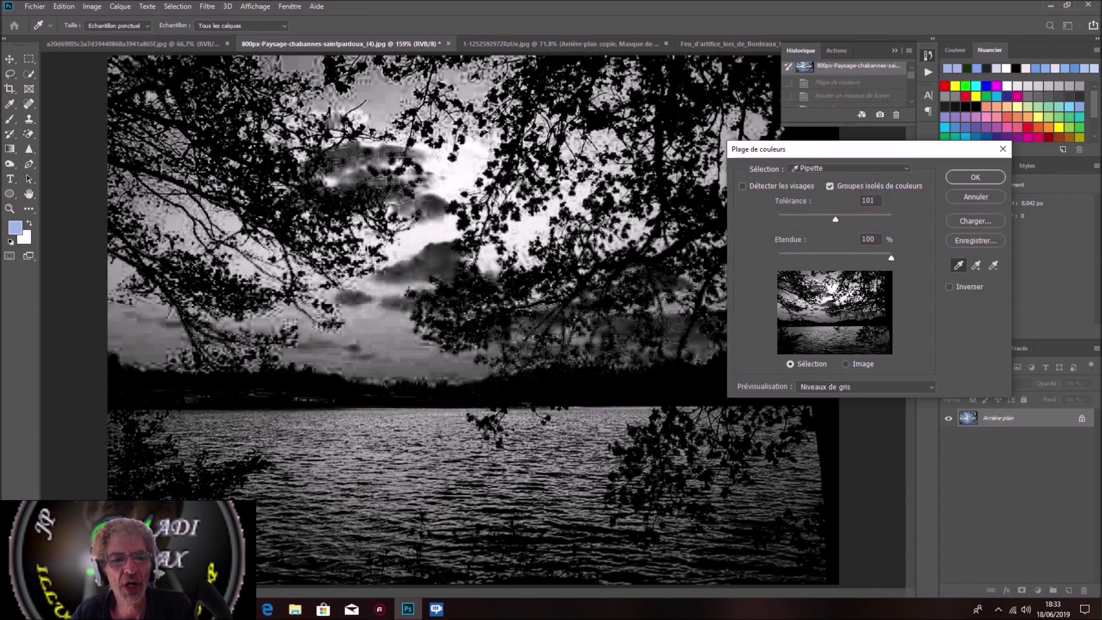
Sample the deep blue sky near the upper edge, and add the pale horizon sky and the clouds to the colour range.
click(388, 101)
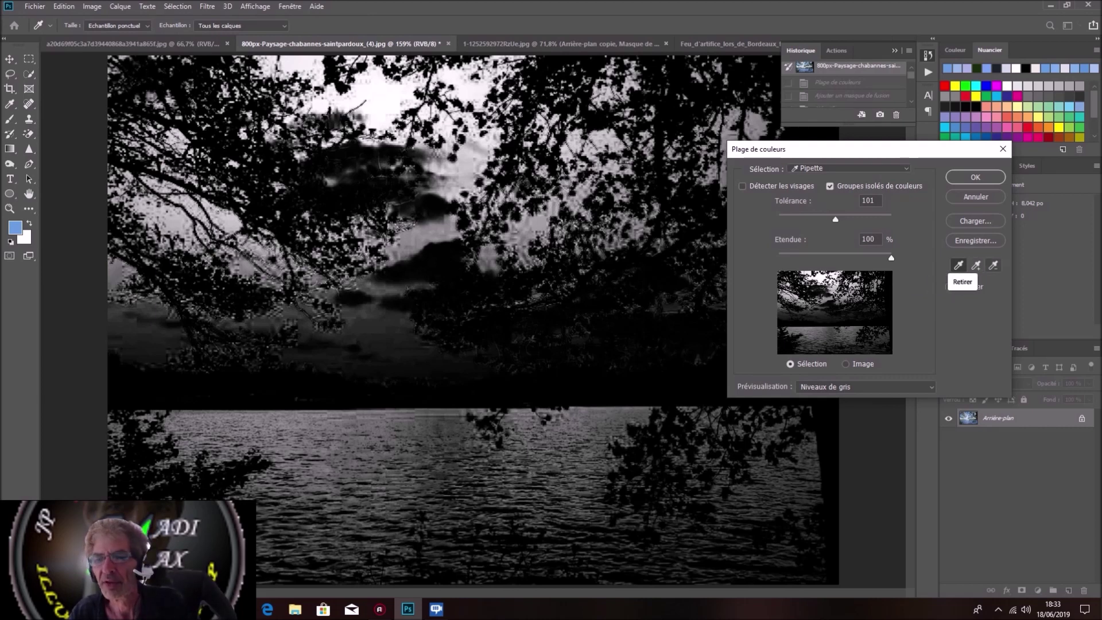
click(976, 265)
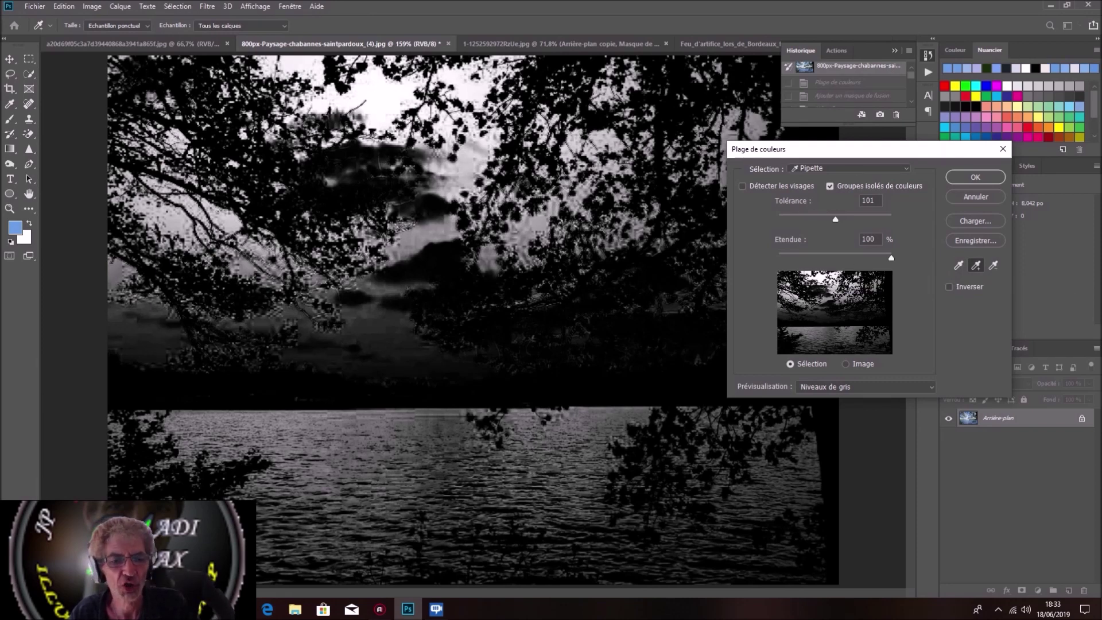
click(378, 333)
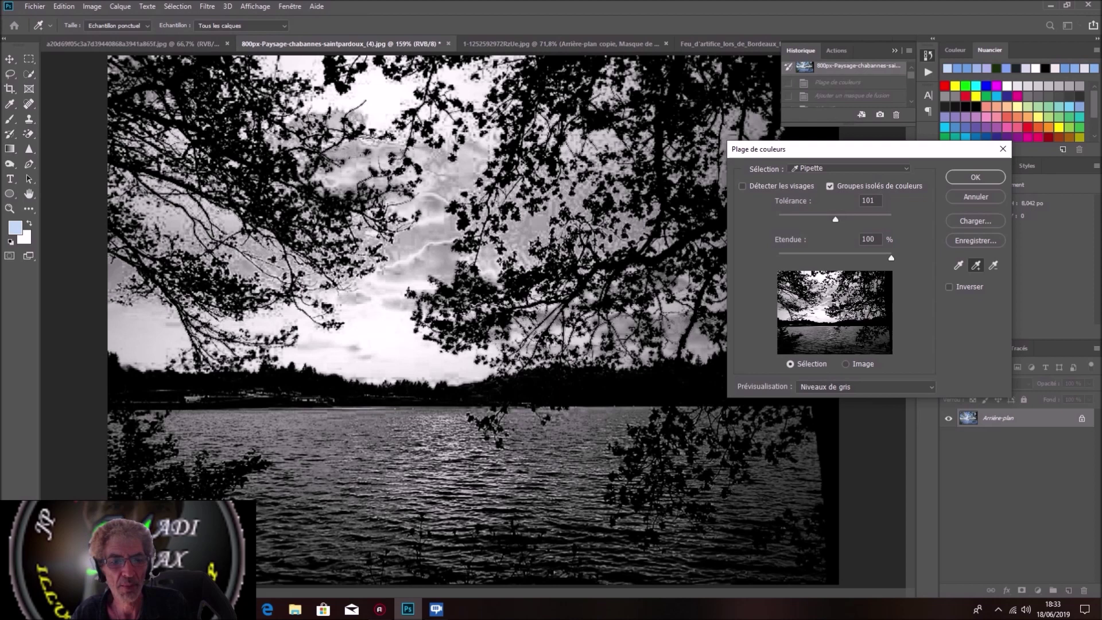
click(149, 264)
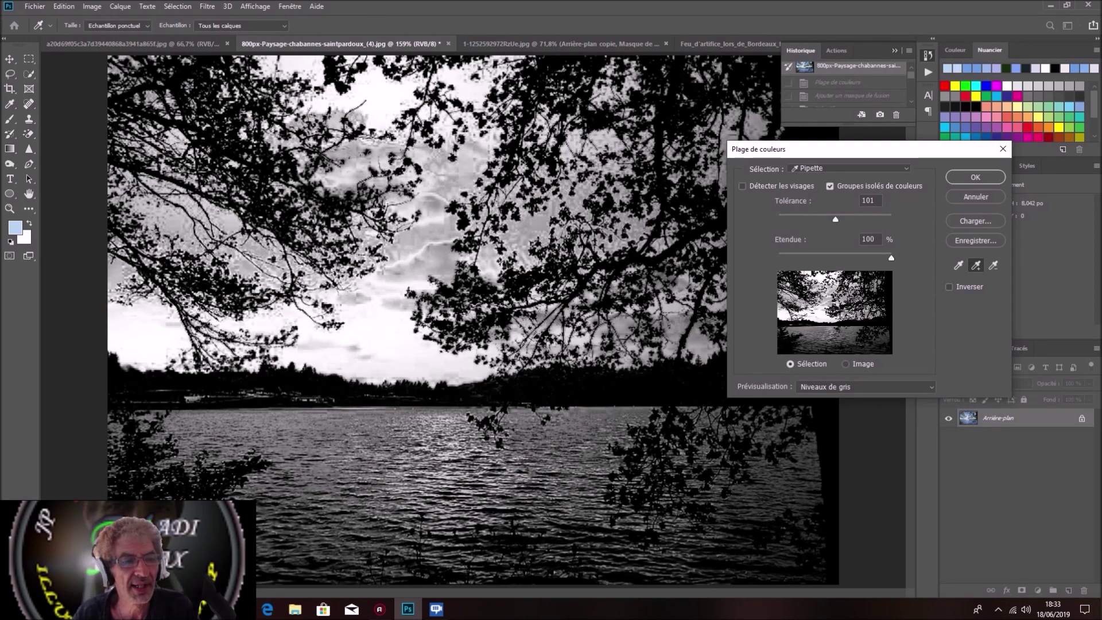
click(471, 172)
click(438, 261)
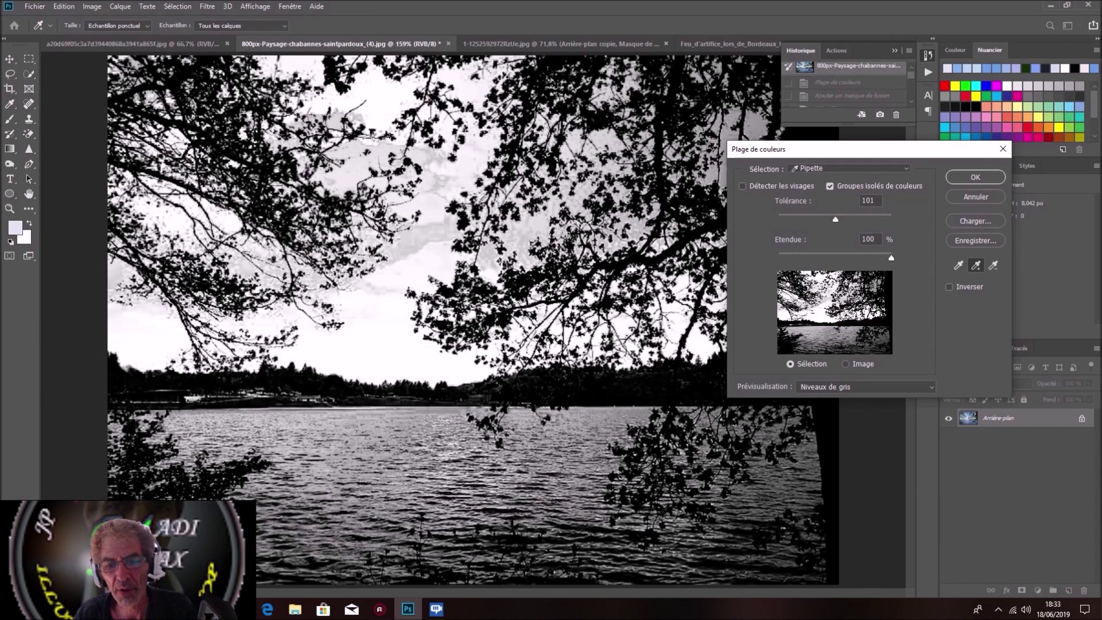
Uncover the tree side of the picture, and add the blue sky between its branches and the remaining cloud tones to the range.
drag(851, 147, 930, 147)
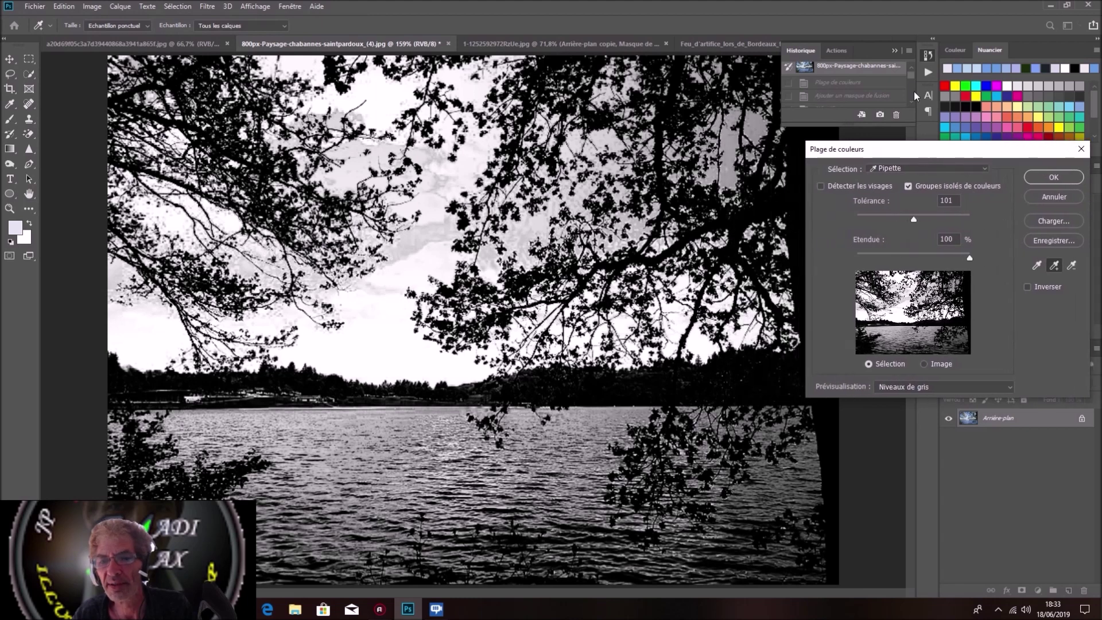
click(896, 50)
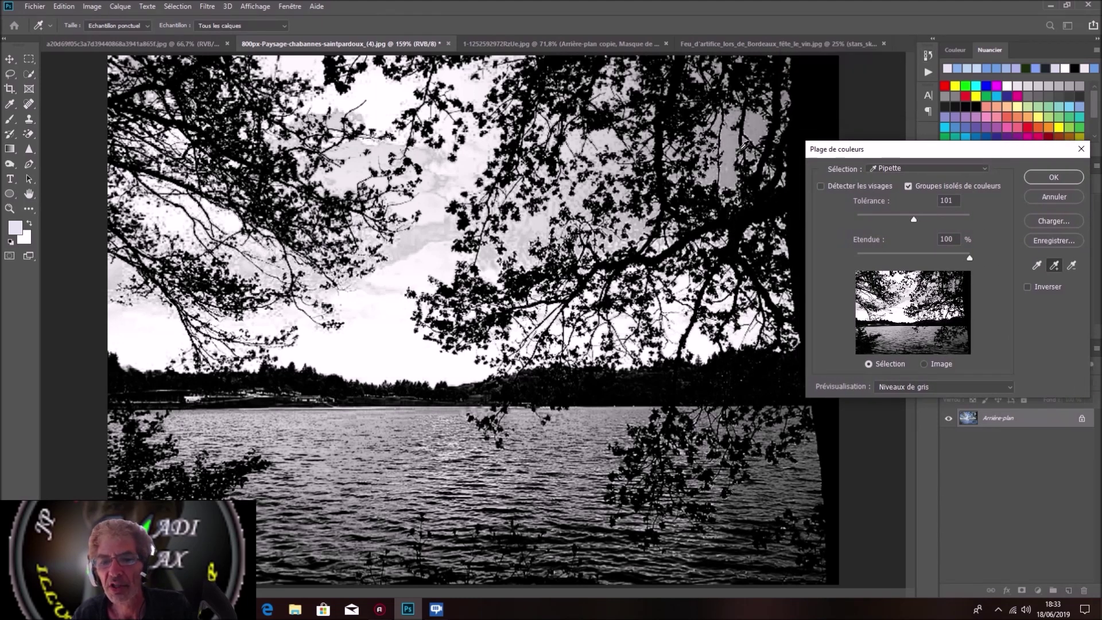
click(757, 126)
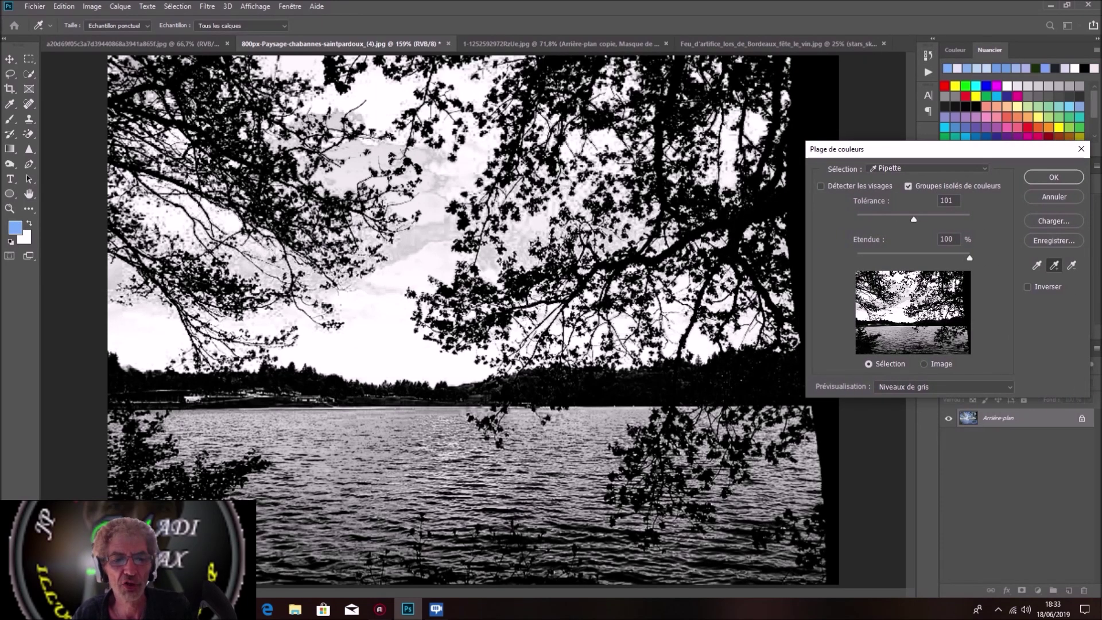
click(361, 164)
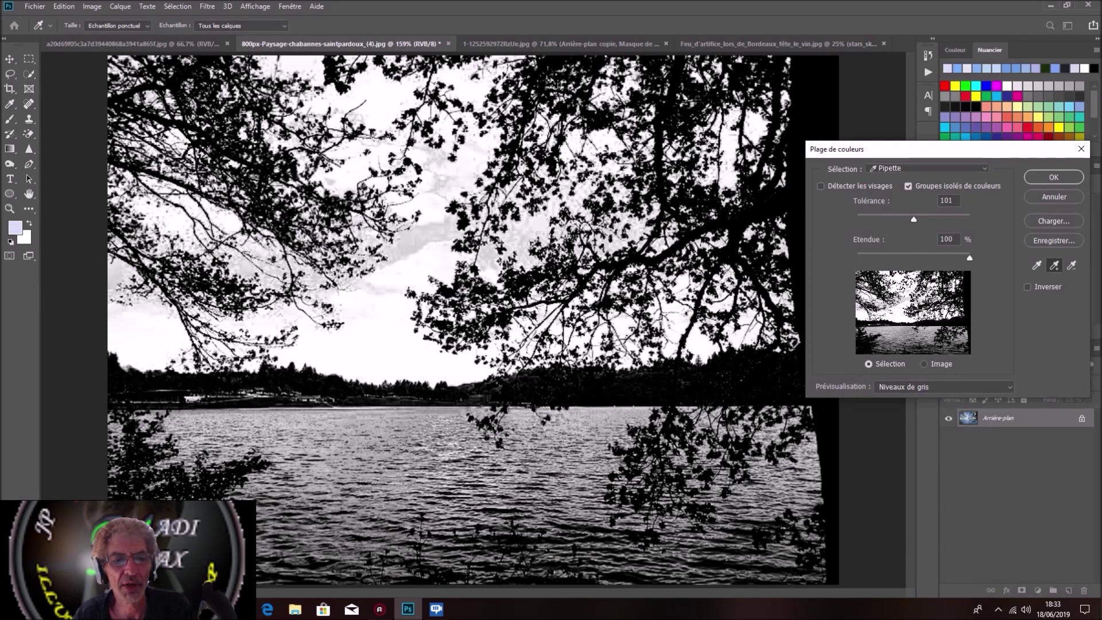
click(420, 234)
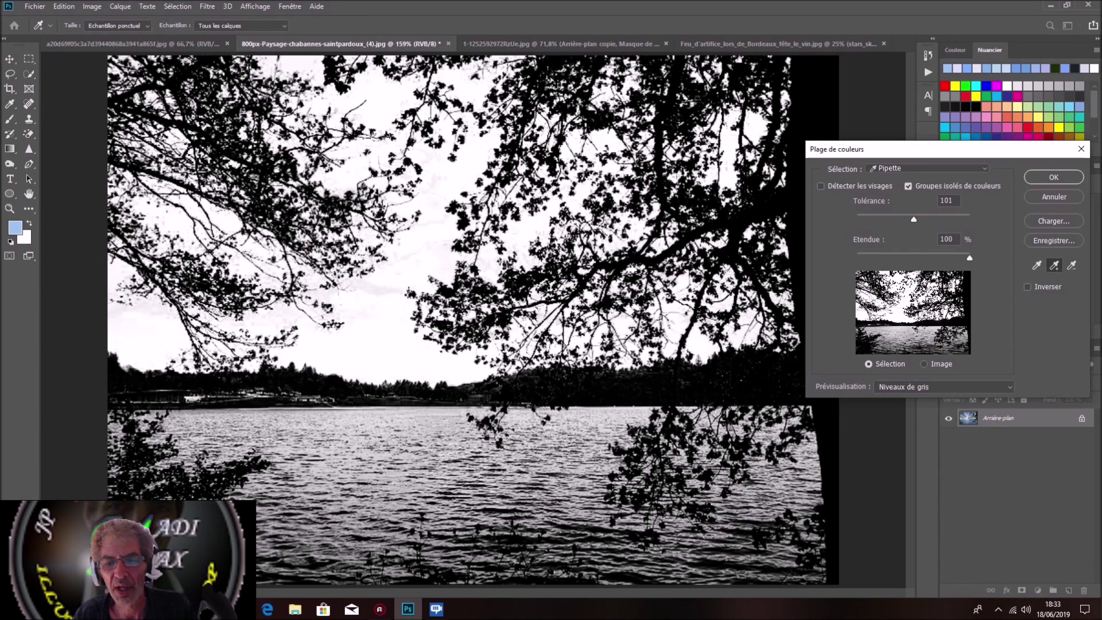
click(375, 286)
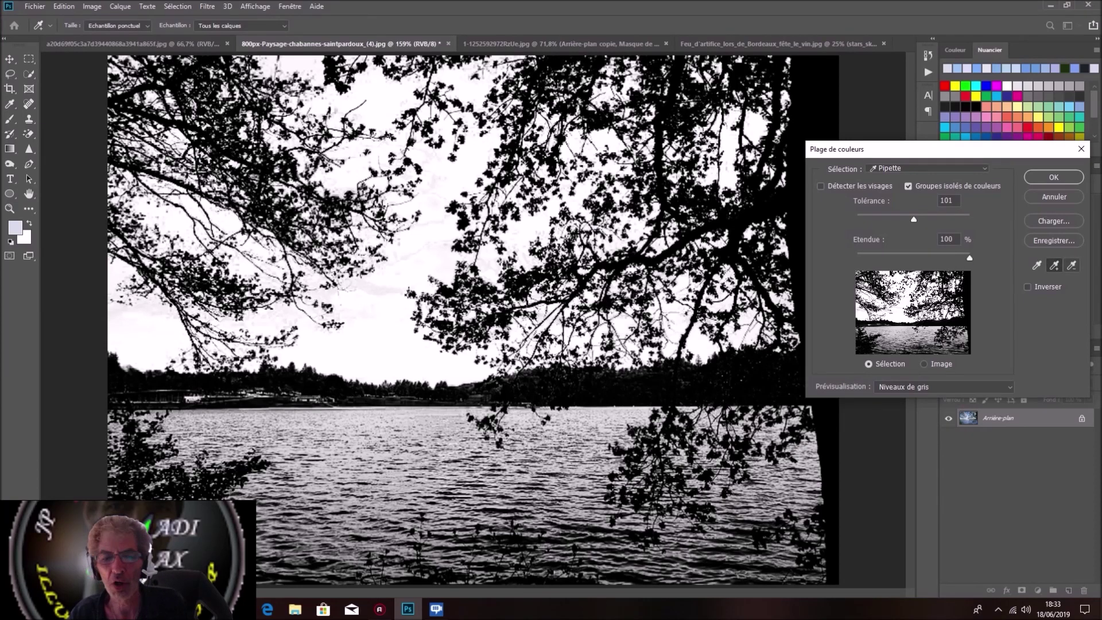
Subtract the blue sky between the tree branches from the colour range, and add the blue sky back.
click(1071, 264)
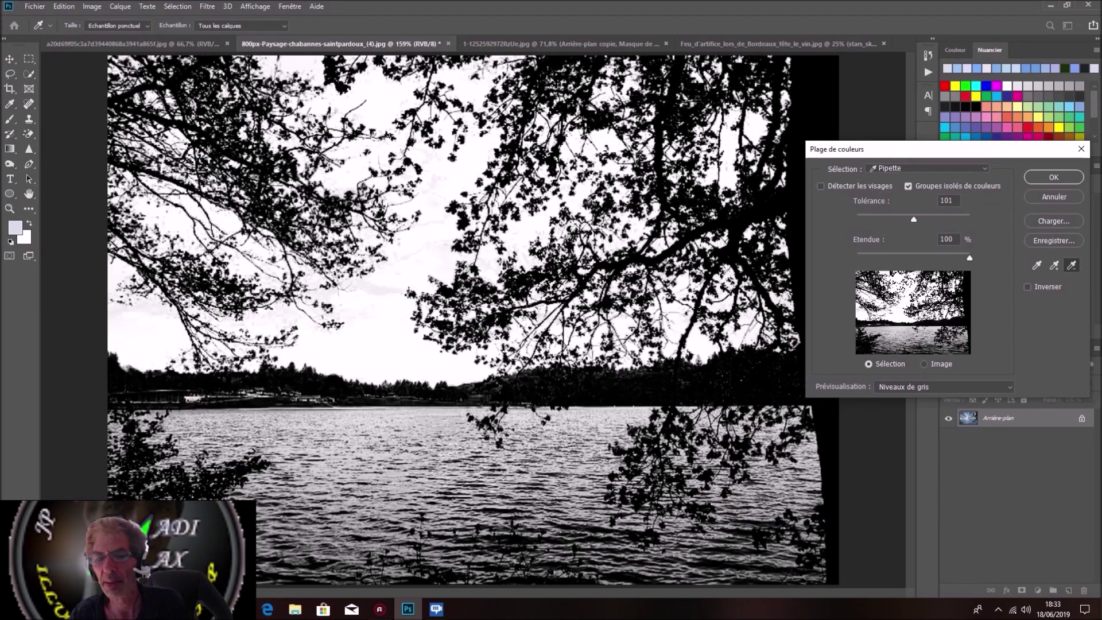
click(727, 145)
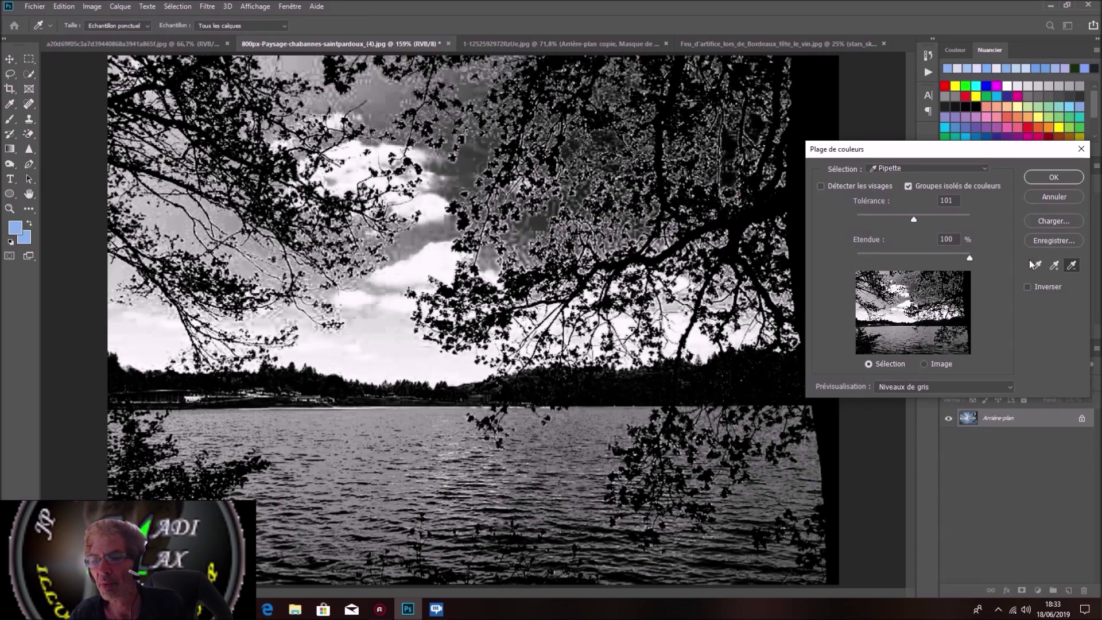
click(1055, 266)
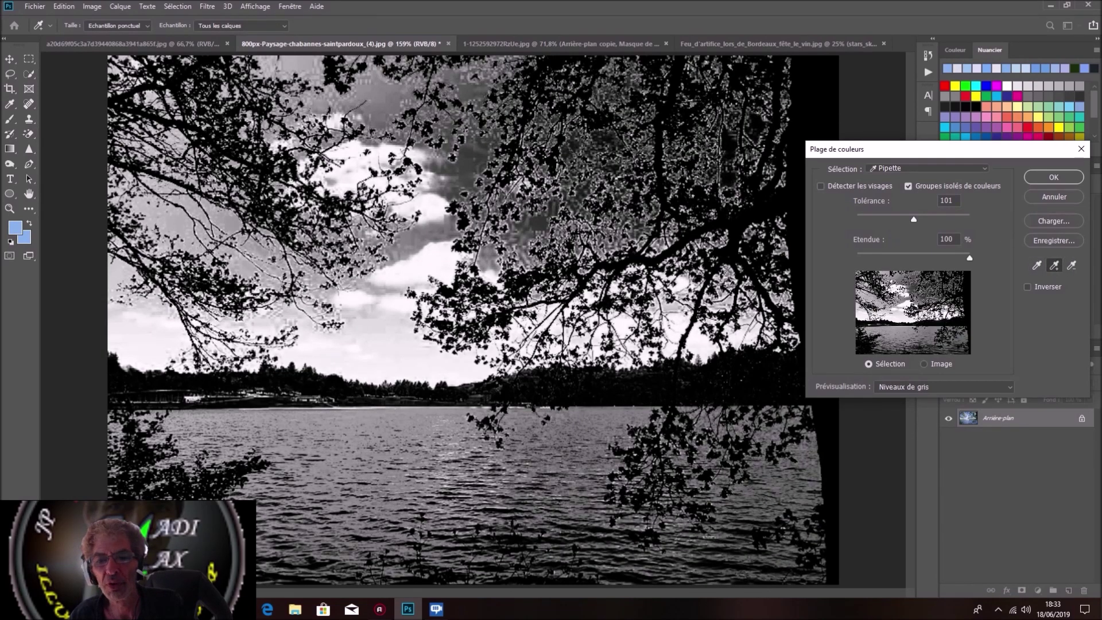
click(472, 154)
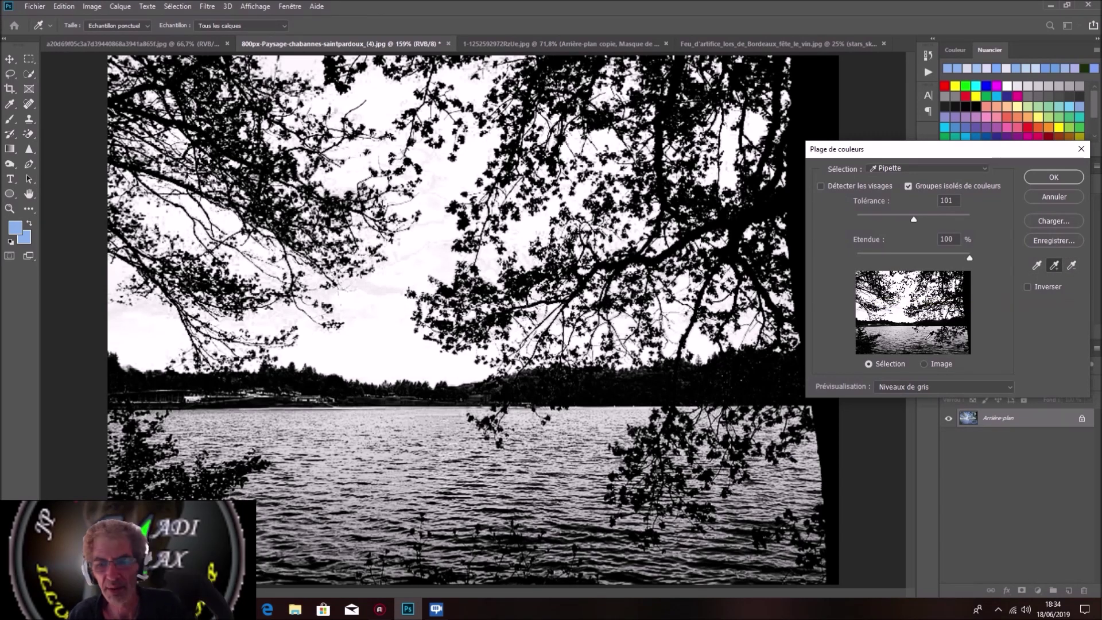
Accept the colour range selection, turn it into a layer mask, and invert the mask to hide the sky.
click(1055, 177)
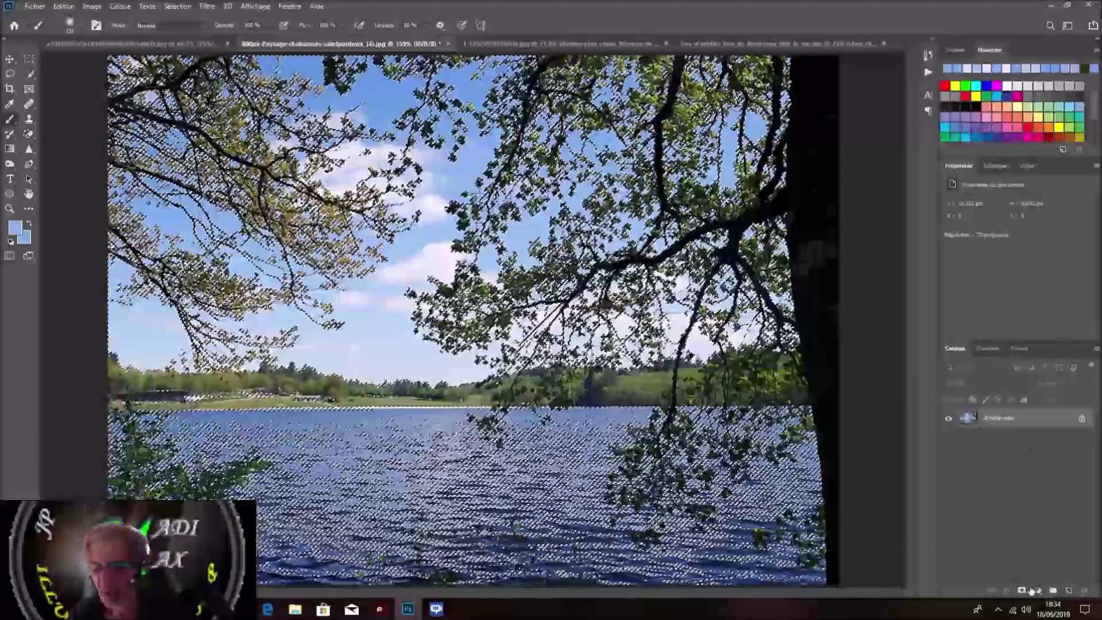
click(1023, 590)
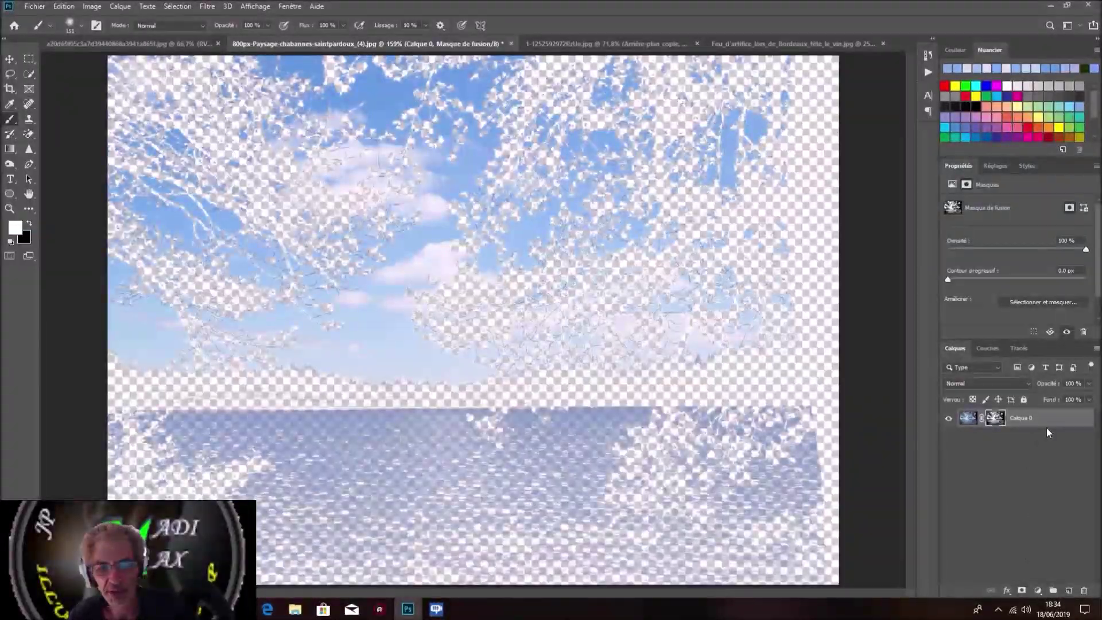
key(ctrl+i)
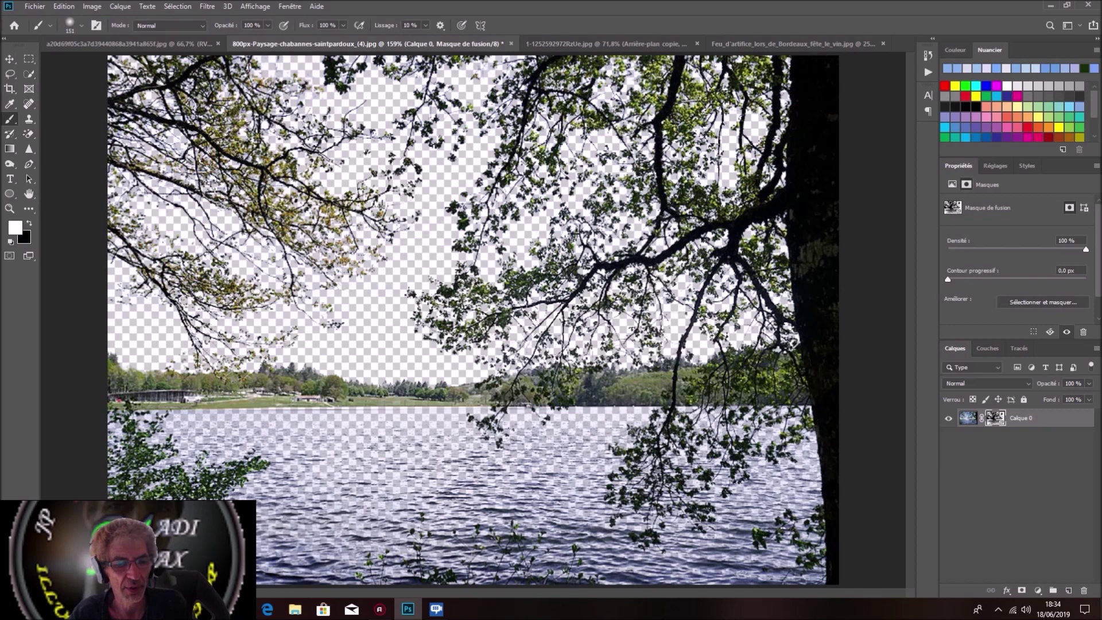
Paint white on the landscape's layer mask across the whole lake to restore the water.
mouse_move(253, 494)
mouse_down()
mouse_move(448, 505)
mouse_move(368, 559)
mouse_up()
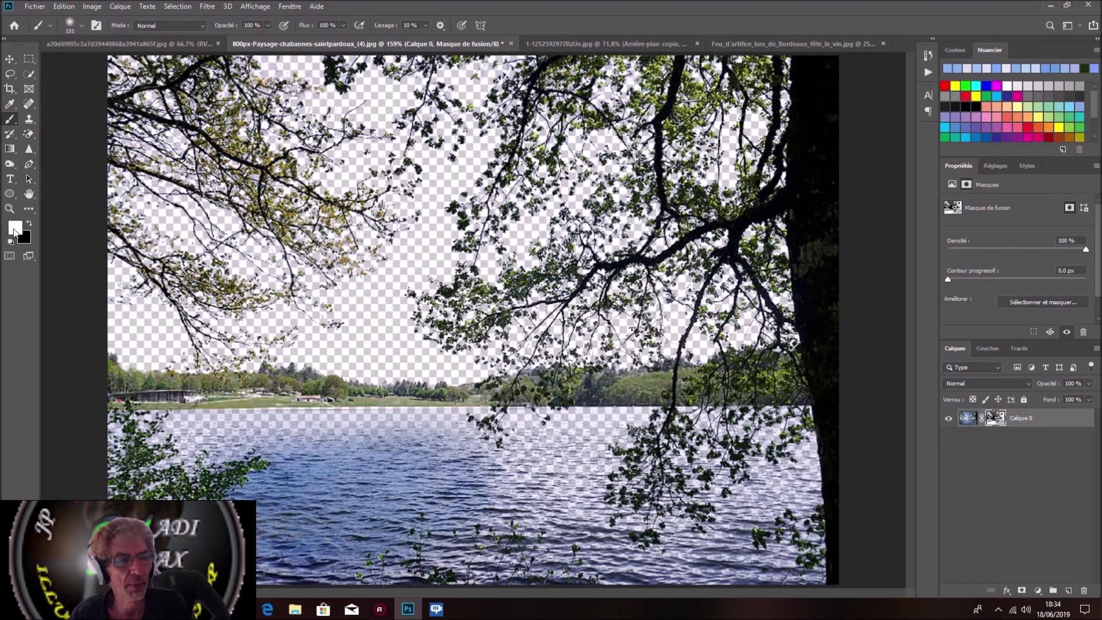
mouse_move(356, 440)
mouse_down()
mouse_move(172, 448)
mouse_move(143, 434)
mouse_up()
mouse_move(229, 416)
mouse_down()
mouse_move(425, 425)
mouse_move(551, 459)
mouse_move(747, 448)
mouse_move(723, 470)
mouse_move(787, 540)
mouse_move(482, 545)
mouse_move(276, 574)
mouse_up()
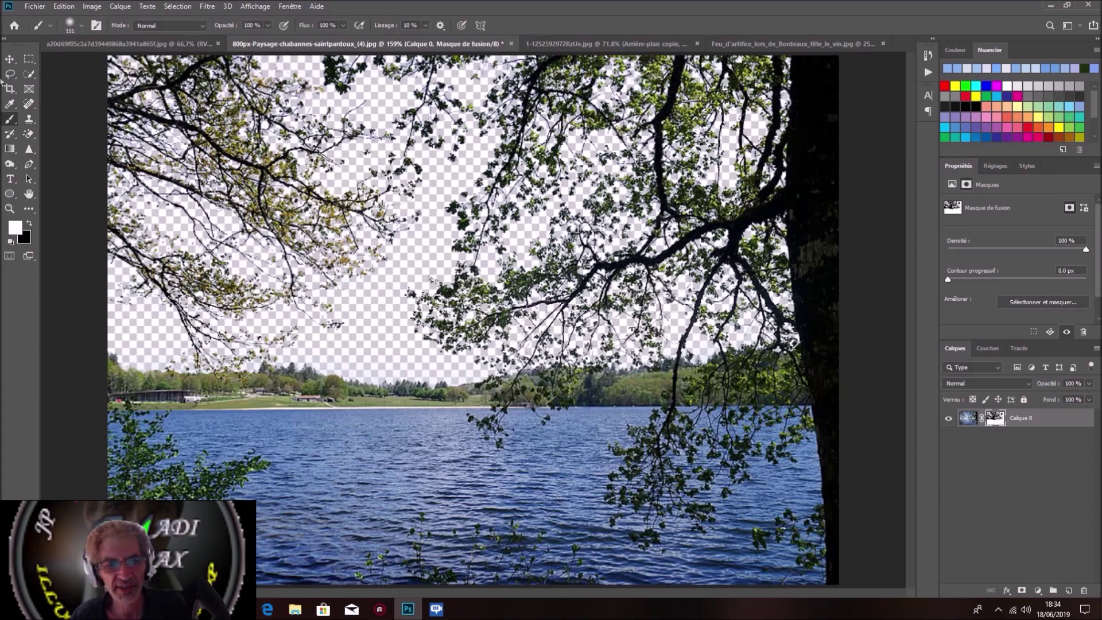
click(35, 7)
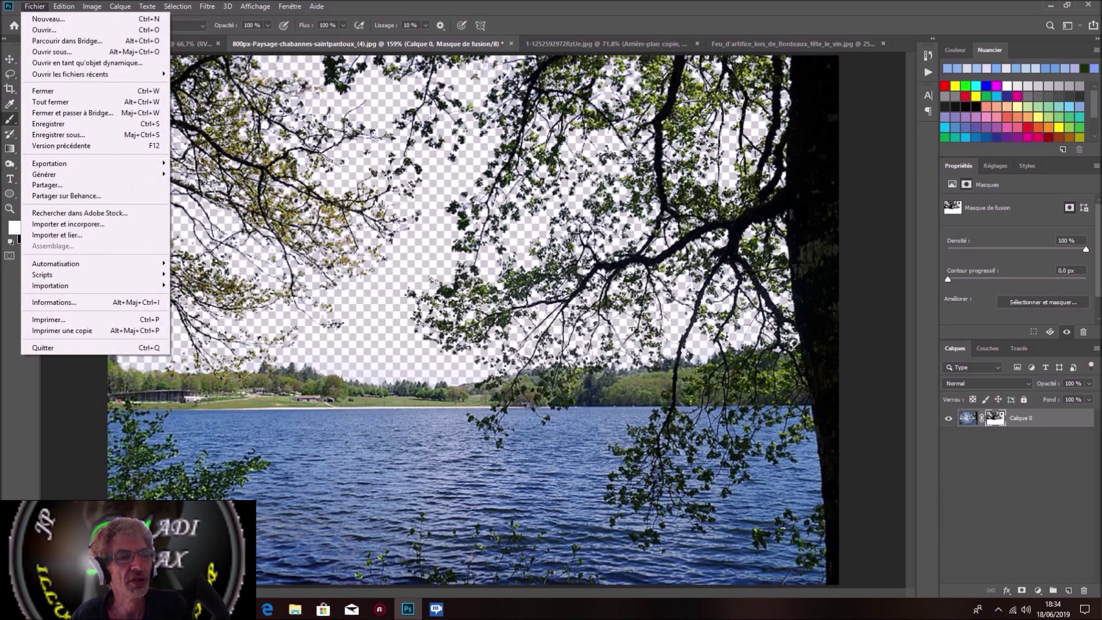
click(68, 224)
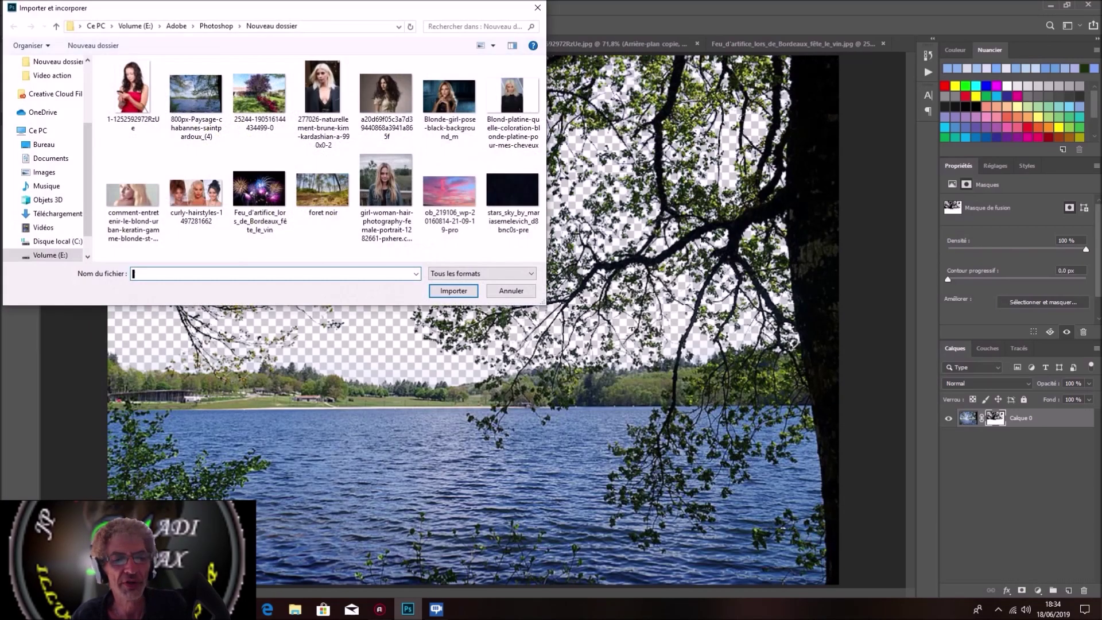
click(450, 190)
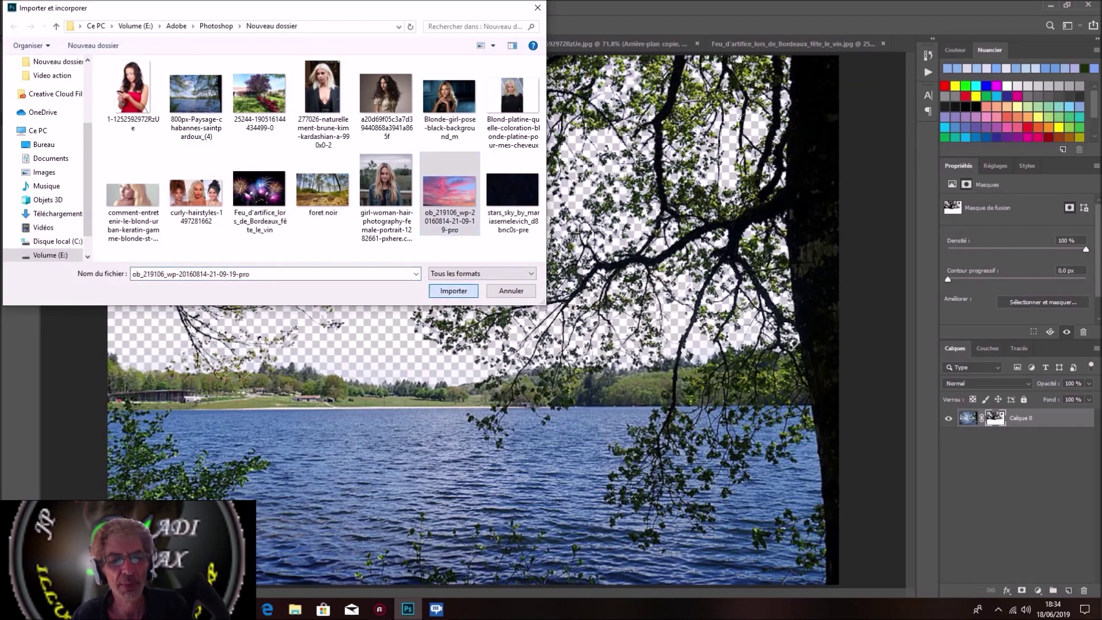
click(457, 291)
Enlarge the pink sky to about 15.2 × 8.6 inches to cover the canvas, and move its layer below the masked landscape.
drag(474, 114, 474, 37)
drag(473, 525, 472, 584)
click(479, 24)
drag(1046, 416, 1050, 450)
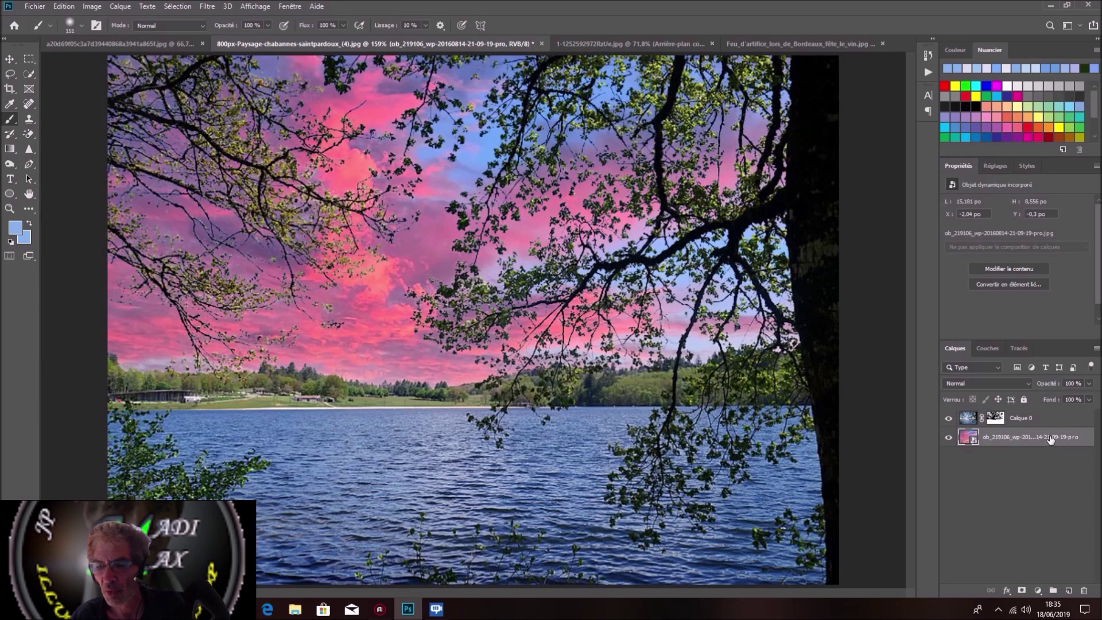